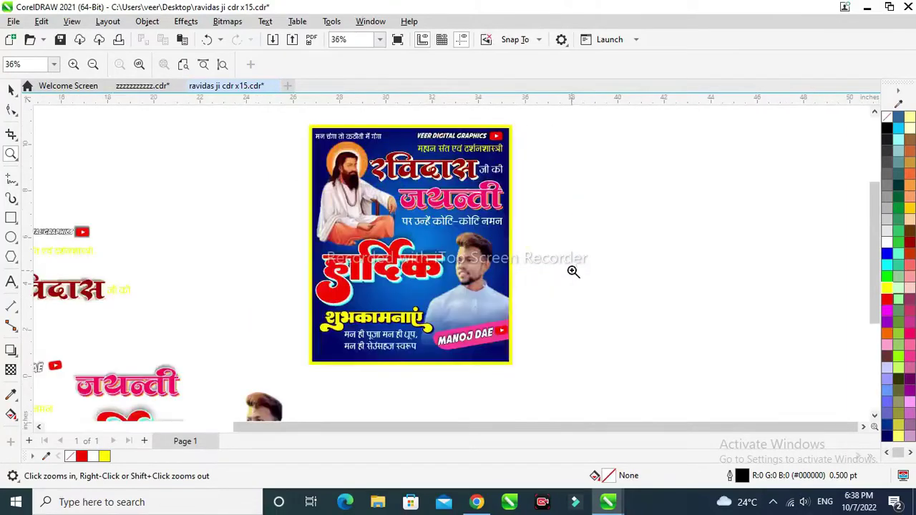
Select the whole finished poster and move it well away from the loose artwork and page to keep as a reference.
{"action": "left_click", "coordinate": [9, 92]}
{"action": "left_click", "coordinate": [447, 221]}
{"action": "scroll", "coordinate": [446, 219], "scroll_direction": "down", "scroll_amount": 2}
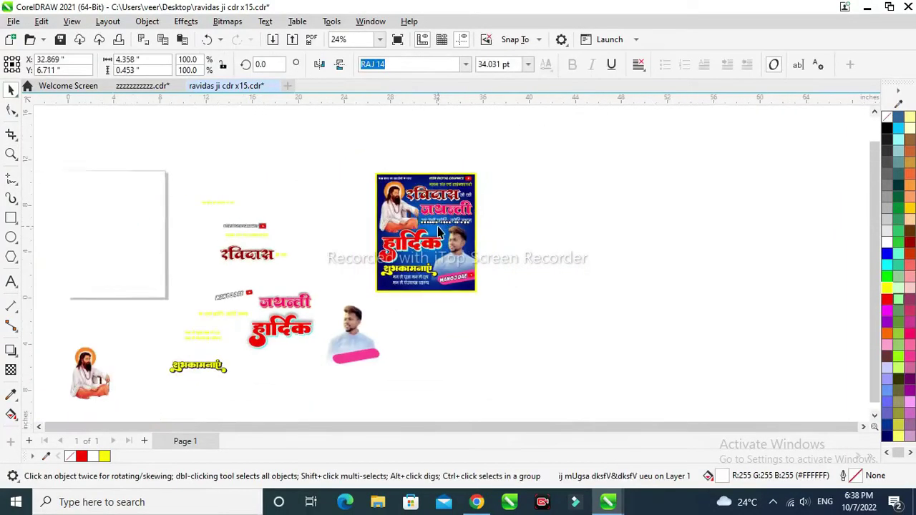
{"action": "left_click_drag", "start_coordinate": [371, 158], "coordinate": [507, 297]}
{"action": "left_click_drag", "start_coordinate": [429, 240], "coordinate": [739, 258]}
{"action": "left_click", "coordinate": [422, 181]}
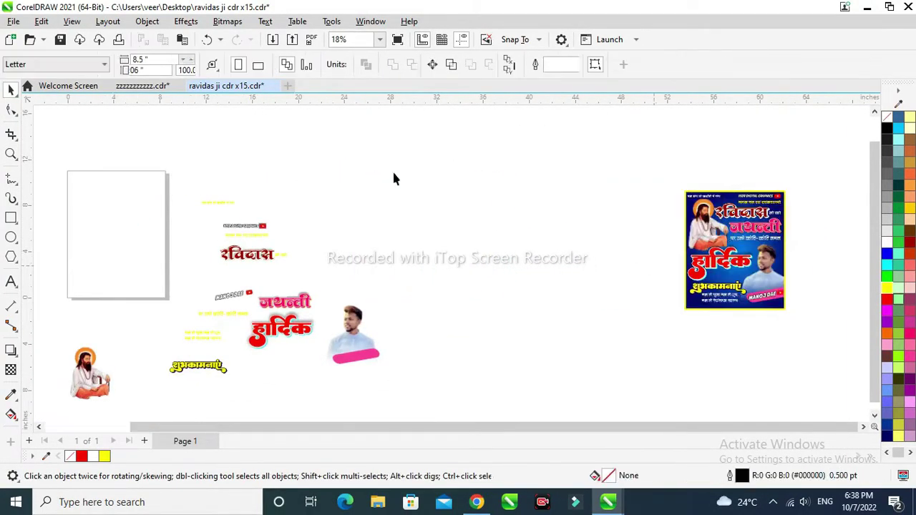
{"action": "left_click", "coordinate": [11, 154]}
{"action": "left_click_drag", "start_coordinate": [55, 159], "coordinate": [380, 397]}
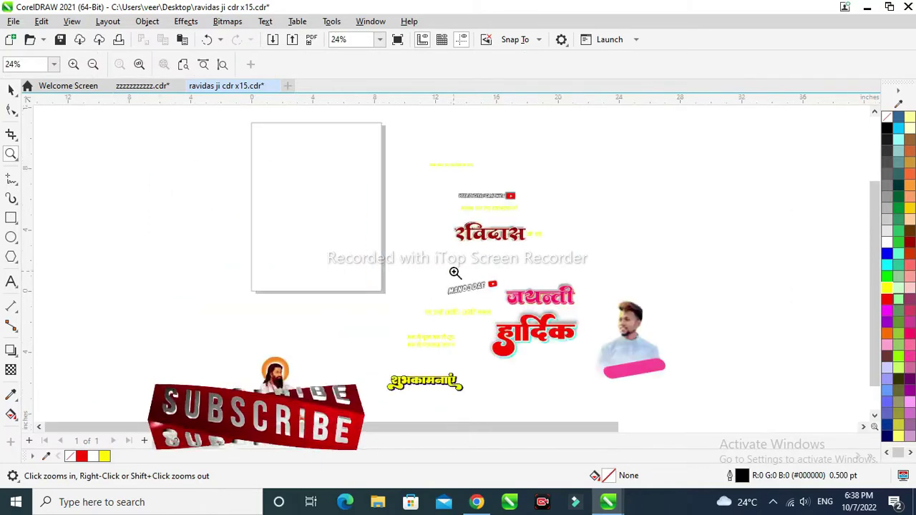
{"action": "left_click", "coordinate": [10, 97]}
{"action": "key", "text": "F6"}
{"action": "left_click_drag", "start_coordinate": [258, 149], "coordinate": [391, 280]}
{"action": "scroll", "coordinate": [186, 204], "scroll_direction": "down", "scroll_amount": 1}
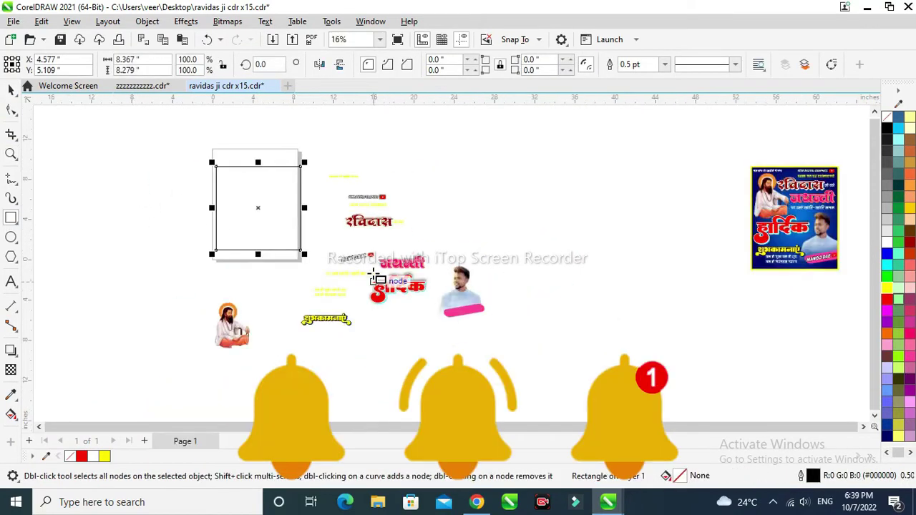
{"action": "mouse_move", "coordinate": [258, 253]}
{"action": "left_mouse_down"}
{"action": "mouse_move", "coordinate": [261, 276]}
{"action": "mouse_move", "coordinate": [259, 265]}
{"action": "left_mouse_up"}
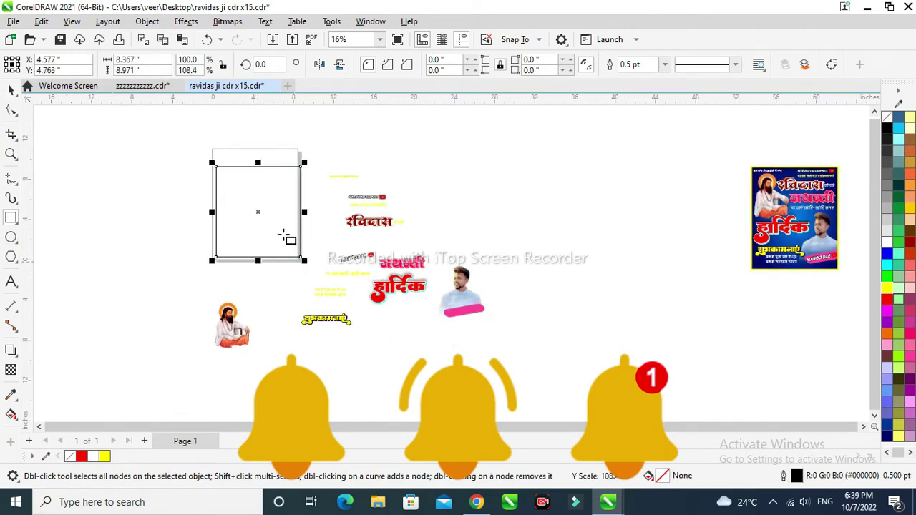
{"action": "key", "text": "Delete"}
Draw a rectangle about 8.62 by 10.21 inches tracing the finished poster, and move it onto the blank page.
{"action": "left_click_drag", "start_coordinate": [751, 167], "coordinate": [839, 270]}
{"action": "left_click_drag", "start_coordinate": [793, 219], "coordinate": [251, 209]}
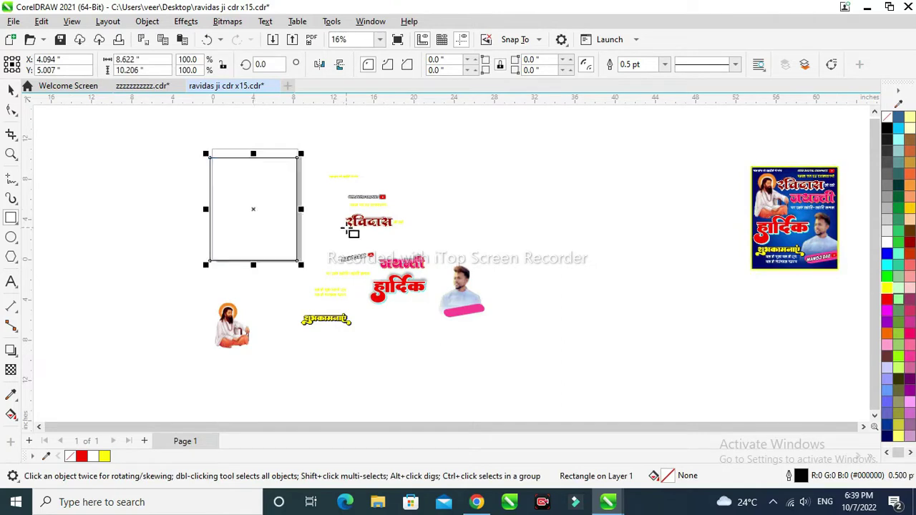
Give the rectangle on the page a 12 pt yellow outline.
{"action": "left_click", "coordinate": [10, 155]}
{"action": "left_click_drag", "start_coordinate": [196, 143], "coordinate": [320, 270]}
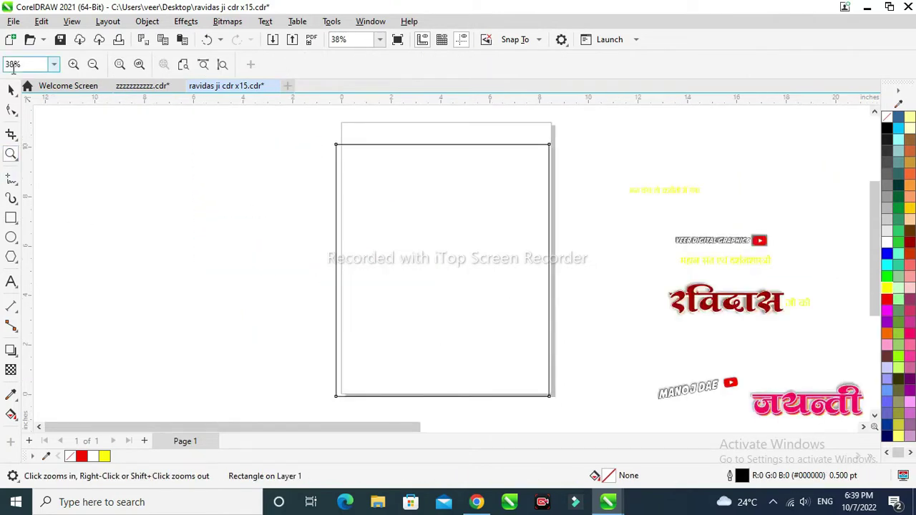
{"action": "left_click", "coordinate": [11, 88]}
{"action": "left_click", "coordinate": [665, 64]}
{"action": "left_click", "coordinate": [647, 148]}
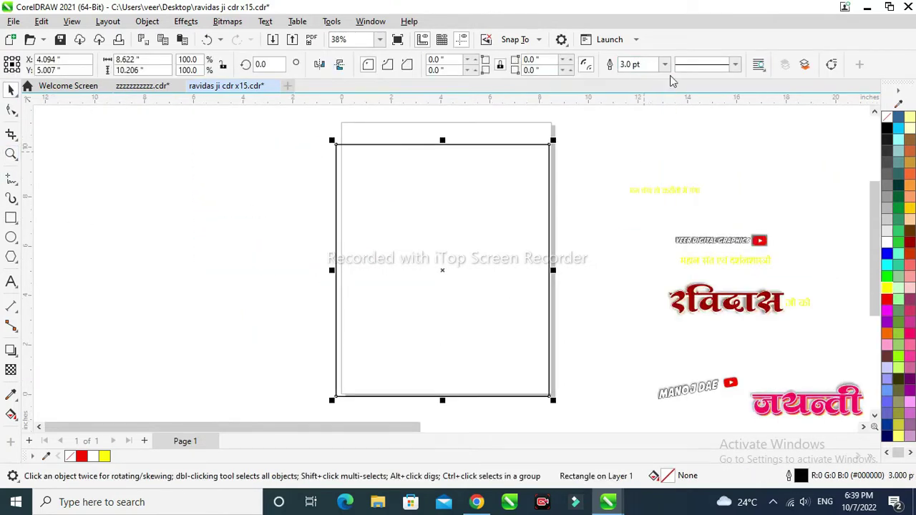
{"action": "left_click", "coordinate": [665, 64]}
{"action": "left_click", "coordinate": [645, 188]}
{"action": "right_click", "coordinate": [890, 289]}
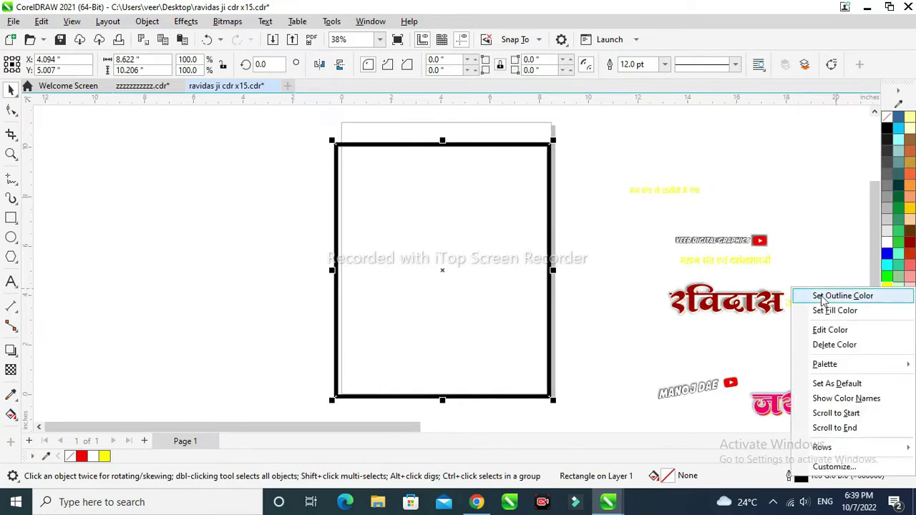
{"action": "left_click", "coordinate": [834, 294]}
Fill the rectangle with blue and apply an elliptical fountain fill running from its centre past the lower edge.
{"action": "left_click", "coordinate": [888, 255]}
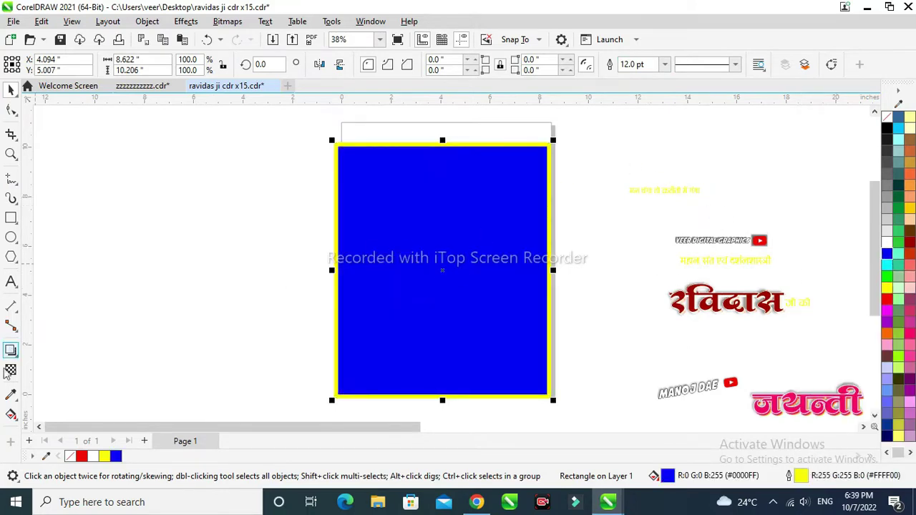
{"action": "key", "text": "g"}
{"action": "left_click_drag", "start_coordinate": [441, 195], "coordinate": [453, 418]}
{"action": "left_click", "coordinate": [259, 64]}
{"action": "left_click", "coordinate": [446, 353]}
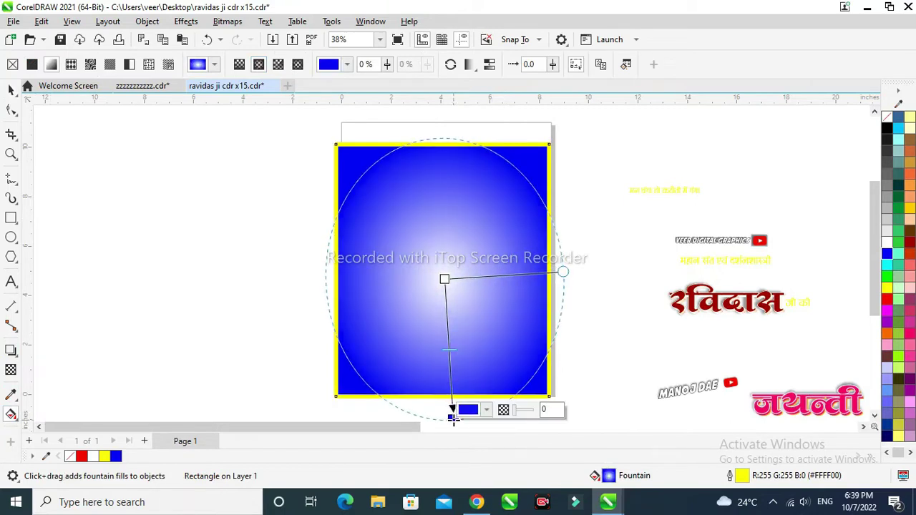
Set the fountain fill's centre node to bright cyan, #03E1FA.
{"action": "left_click", "coordinate": [444, 280]}
{"action": "left_click", "coordinate": [477, 269]}
{"action": "left_click", "coordinate": [503, 187]}
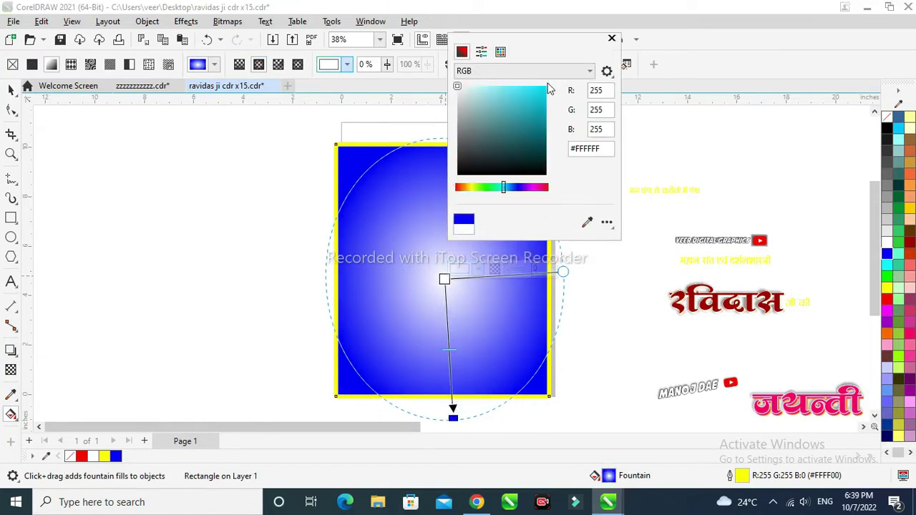
{"action": "left_click", "coordinate": [546, 89]}
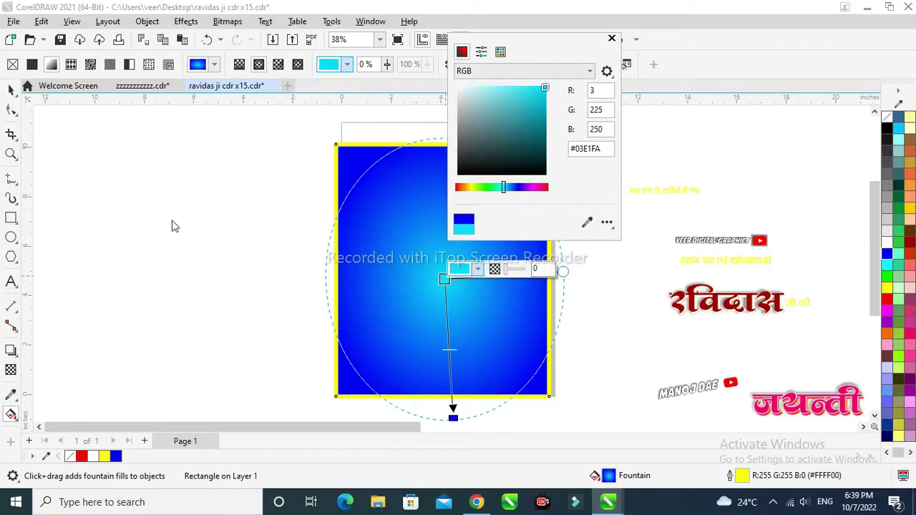
Set the fountain fill's outer node to dark navy, #040469, and deselect the rectangle.
{"action": "scroll", "coordinate": [189, 159], "scroll_direction": "down", "scroll_amount": 5}
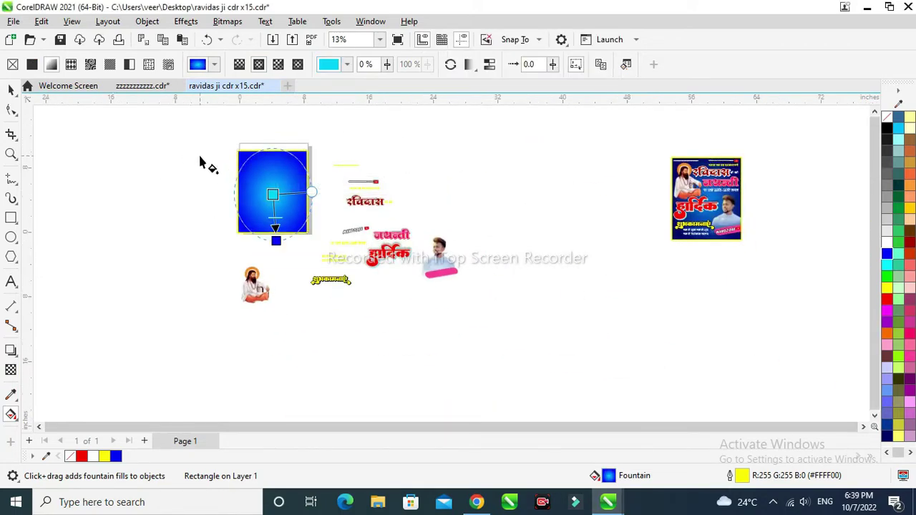
{"action": "scroll", "coordinate": [291, 188], "scroll_direction": "up", "scroll_amount": 1}
{"action": "scroll", "coordinate": [236, 196], "scroll_direction": "up", "scroll_amount": 2}
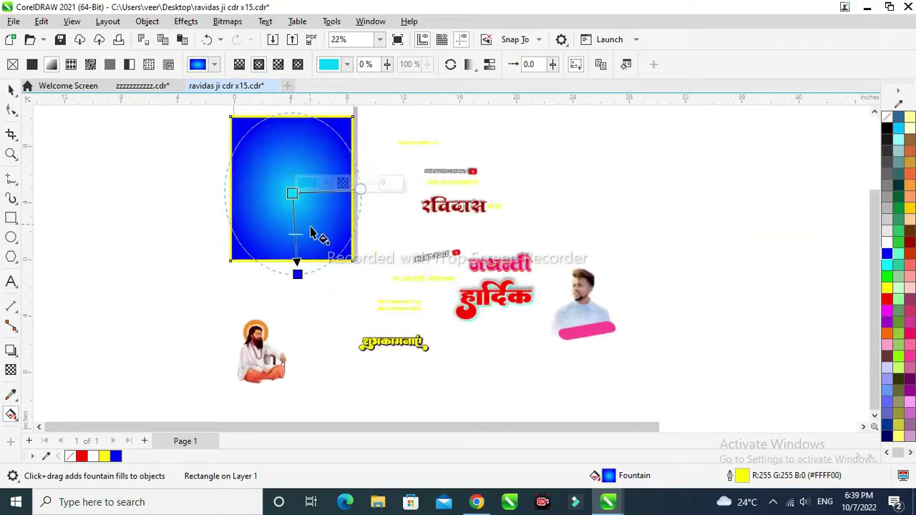
{"action": "scroll", "coordinate": [313, 233], "scroll_direction": "up", "scroll_amount": 1}
{"action": "left_click", "coordinate": [294, 313]}
{"action": "left_click", "coordinate": [322, 302]}
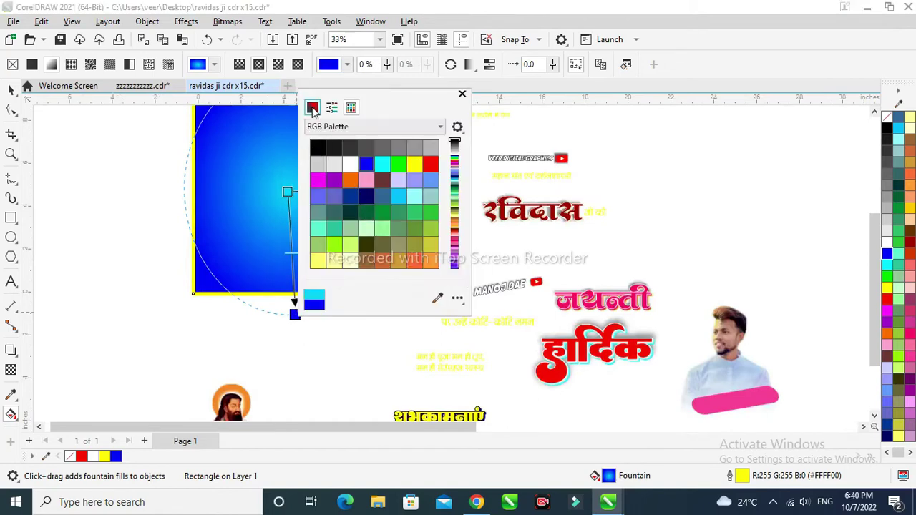
{"action": "left_click", "coordinate": [312, 107]}
{"action": "left_click", "coordinate": [395, 209]}
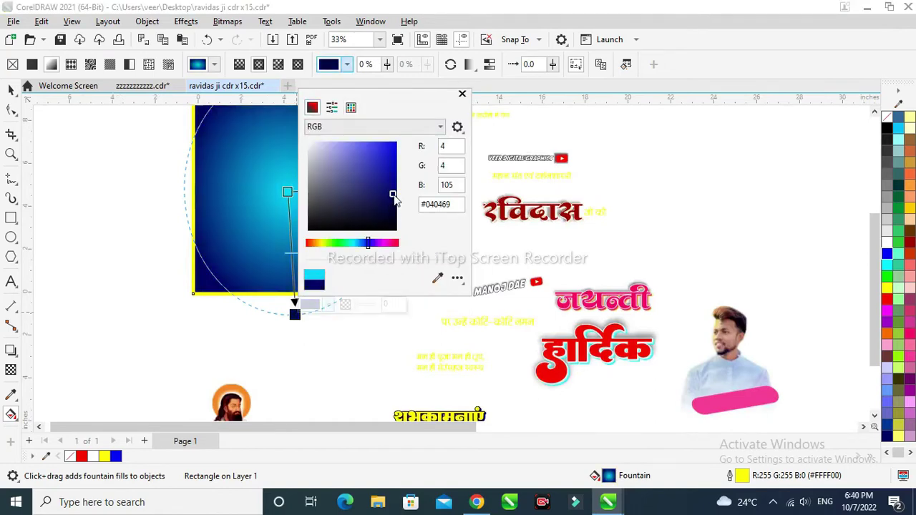
{"action": "left_click", "coordinate": [147, 194]}
{"action": "left_click", "coordinate": [11, 91]}
{"action": "left_click", "coordinate": [54, 156]}
Move the small yellow line "मन चंगा तो कठौती में गंगा" into the upper-left corner of the blue background.
{"action": "scroll", "coordinate": [379, 192], "scroll_direction": "down", "scroll_amount": 2}
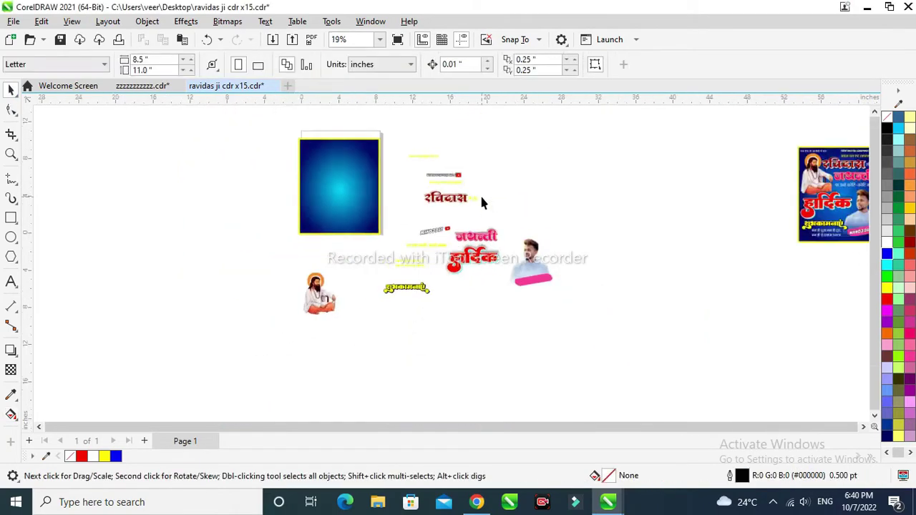
{"action": "scroll", "coordinate": [327, 160], "scroll_direction": "up", "scroll_amount": 1}
{"action": "scroll", "coordinate": [329, 161], "scroll_direction": "down", "scroll_amount": 1}
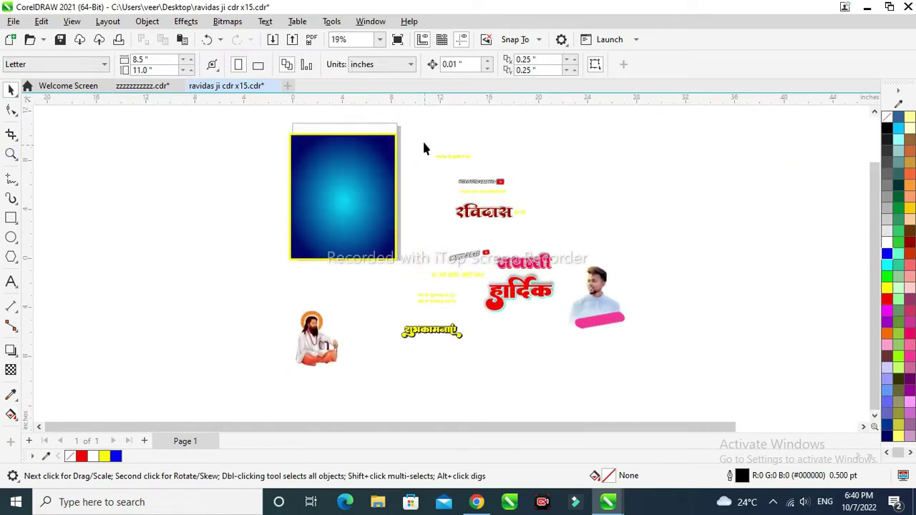
{"action": "left_click_drag", "start_coordinate": [453, 158], "coordinate": [316, 143]}
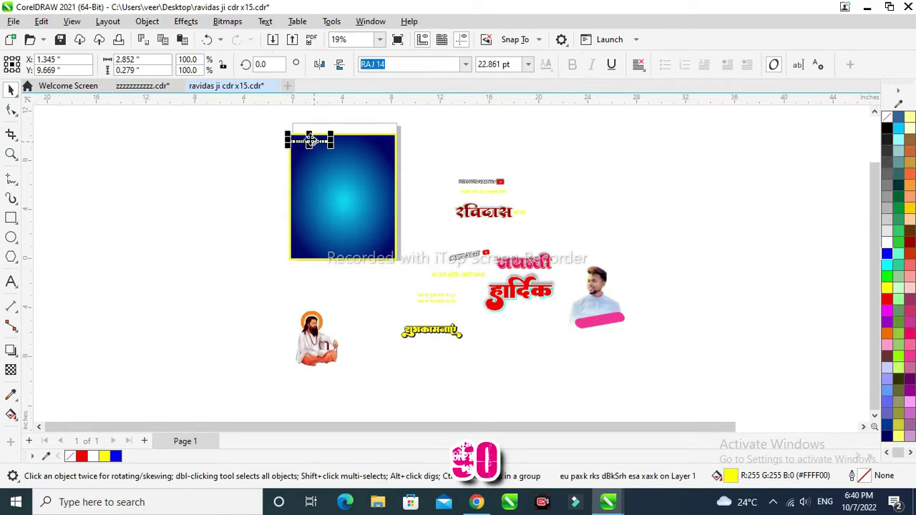
{"action": "scroll", "coordinate": [318, 167], "scroll_direction": "up", "scroll_amount": 2}
{"action": "scroll", "coordinate": [319, 167], "scroll_direction": "up", "scroll_amount": 2}
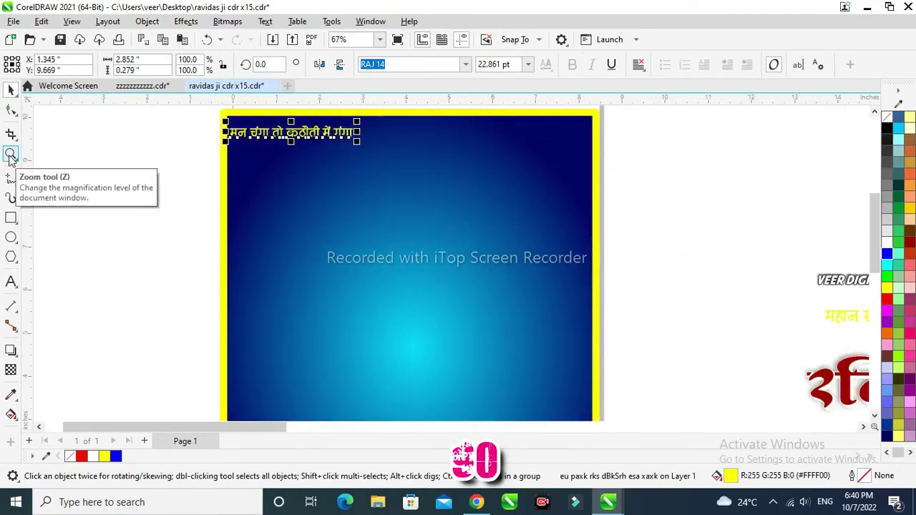
{"action": "left_click_drag", "start_coordinate": [287, 148], "coordinate": [298, 137]}
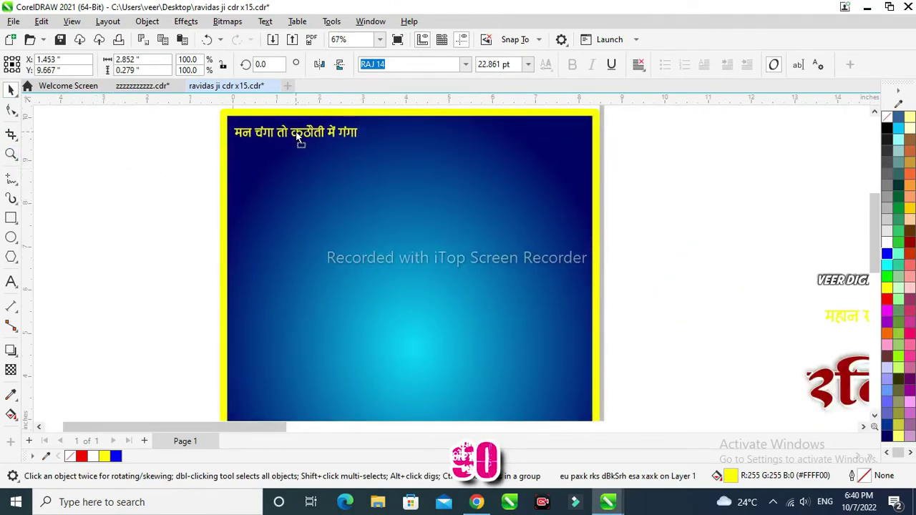
Choose a thinner outline width for the yellow border of the background rectangle.
{"action": "left_click", "coordinate": [597, 113]}
{"action": "left_click", "coordinate": [663, 65]}
{"action": "left_click", "coordinate": [640, 168]}
{"action": "key", "text": "Escape"}
Move the seated saint picture onto the poster's upper-left area, below the small yellow line.
{"action": "scroll", "coordinate": [260, 135], "scroll_direction": "down", "scroll_amount": 1}
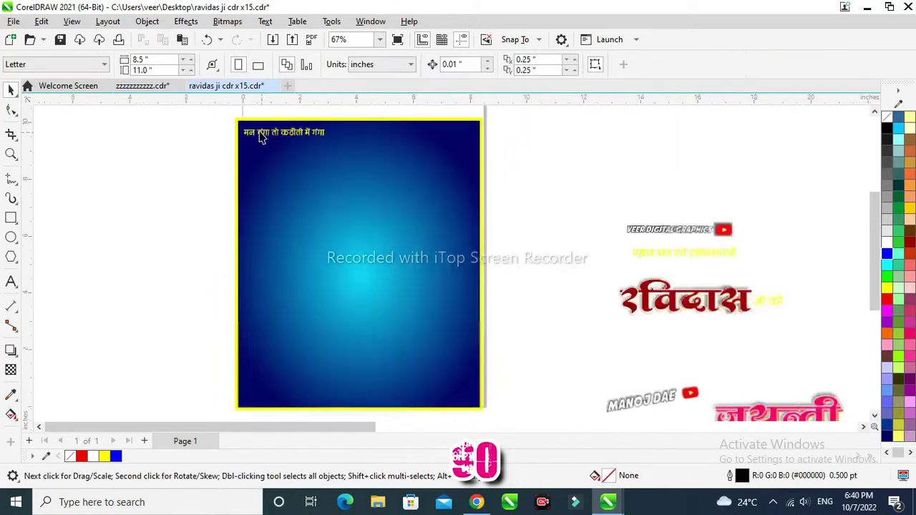
{"action": "scroll", "coordinate": [260, 134], "scroll_direction": "down", "scroll_amount": 1}
{"action": "left_click_drag", "start_coordinate": [274, 389], "coordinate": [268, 173]}
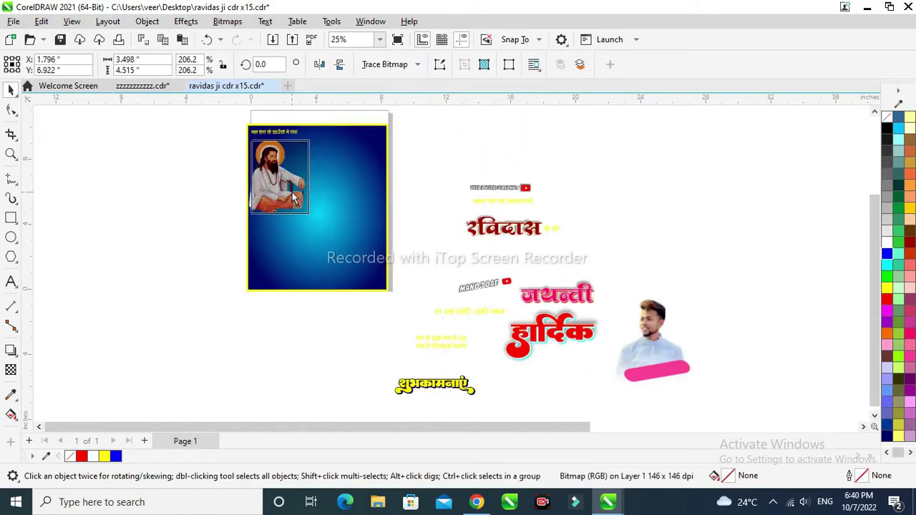
Fade out the lower part of the saint picture with a vertical linear fountain transparency.
{"action": "scroll", "coordinate": [71, 174], "scroll_direction": "down", "scroll_amount": 1}
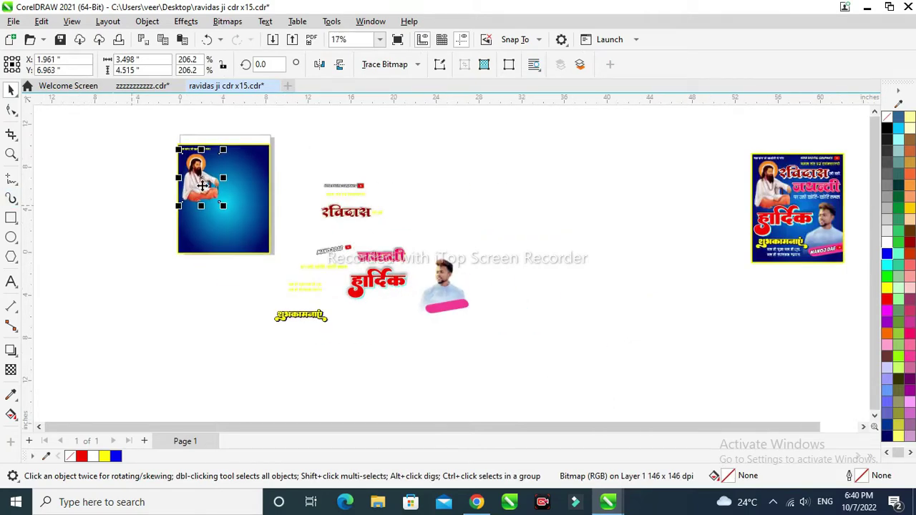
{"action": "scroll", "coordinate": [203, 186], "scroll_direction": "up", "scroll_amount": 4}
{"action": "left_click", "coordinate": [11, 370]}
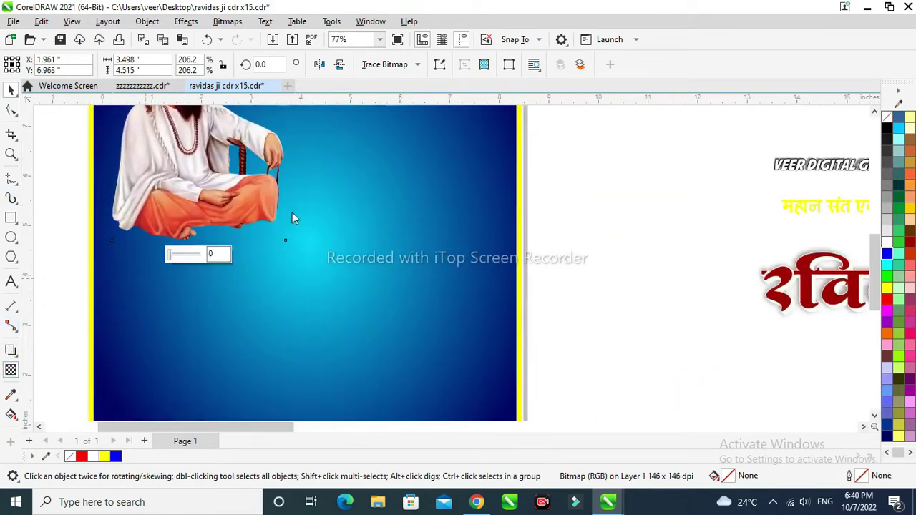
{"action": "left_click_drag", "start_coordinate": [195, 174], "coordinate": [195, 240]}
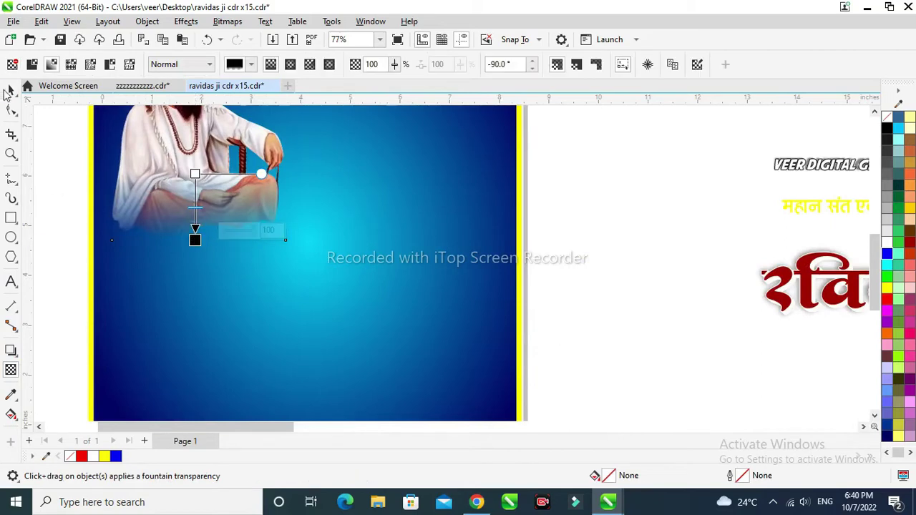
{"action": "left_click", "coordinate": [11, 91]}
Move the VEER DIGITAL GRAPHICS label with its YouTube icon into the poster's upper-right corner.
{"action": "scroll", "coordinate": [323, 173], "scroll_direction": "down", "scroll_amount": 3}
{"action": "left_click", "coordinate": [11, 154]}
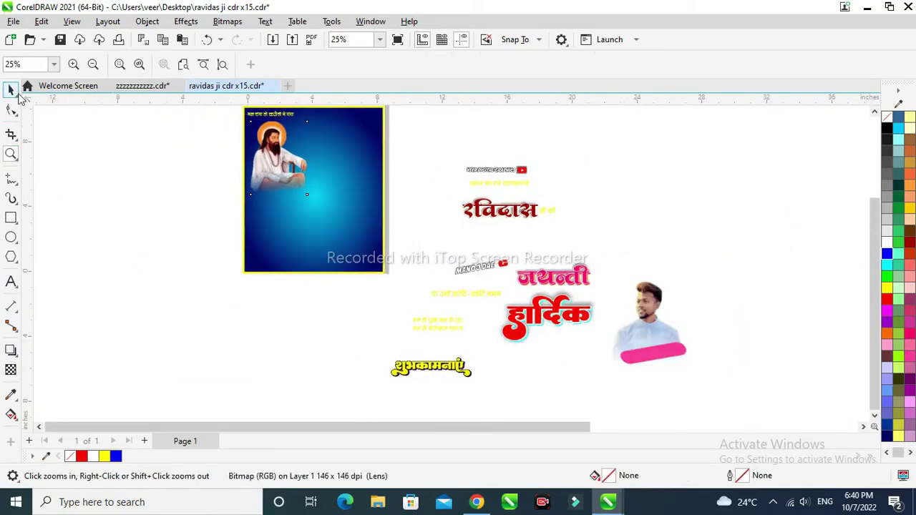
{"action": "key", "text": "space"}
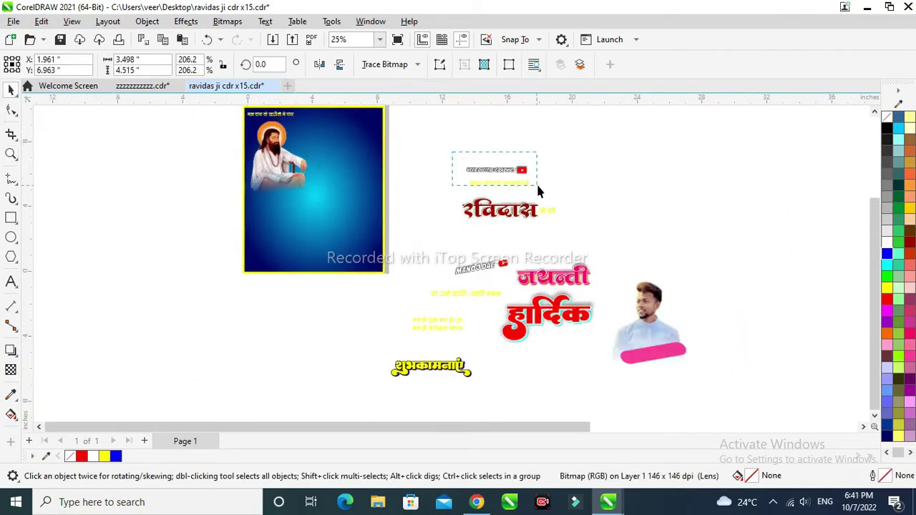
{"action": "left_click", "coordinate": [456, 168]}
{"action": "left_click_drag", "start_coordinate": [356, 121], "coordinate": [352, 118]}
Place the line "महान संत एवं दर्शनशास्त्री" beneath the VEER DIGITAL GRAPHICS label and colour it white.
{"action": "left_click", "coordinate": [494, 188]}
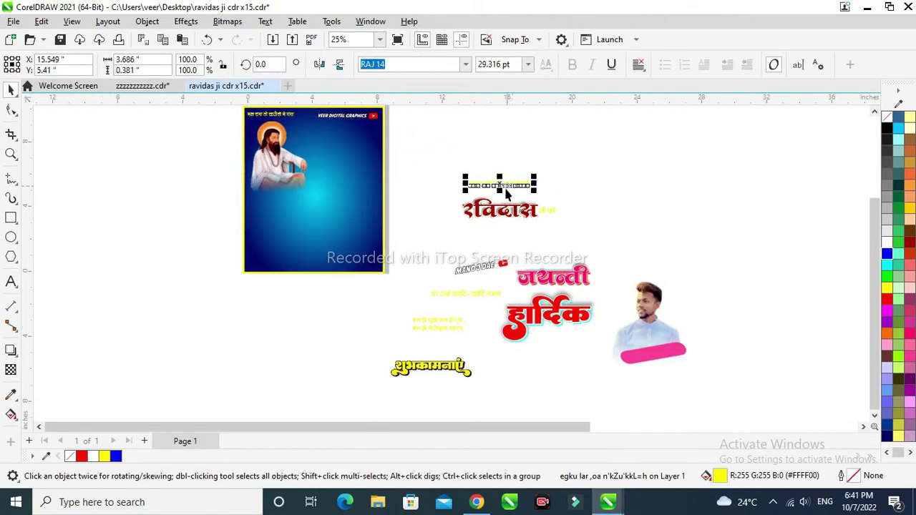
{"action": "scroll", "coordinate": [544, 188], "scroll_direction": "up", "scroll_amount": 3}
{"action": "scroll", "coordinate": [630, 187], "scroll_direction": "down", "scroll_amount": 2}
{"action": "scroll", "coordinate": [650, 195], "scroll_direction": "down", "scroll_amount": 2}
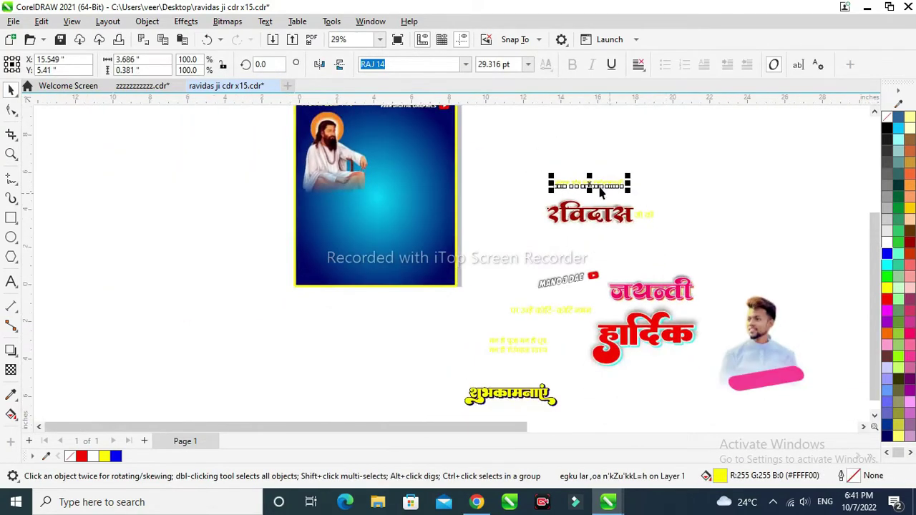
{"action": "left_click_drag", "start_coordinate": [589, 183], "coordinate": [419, 126]}
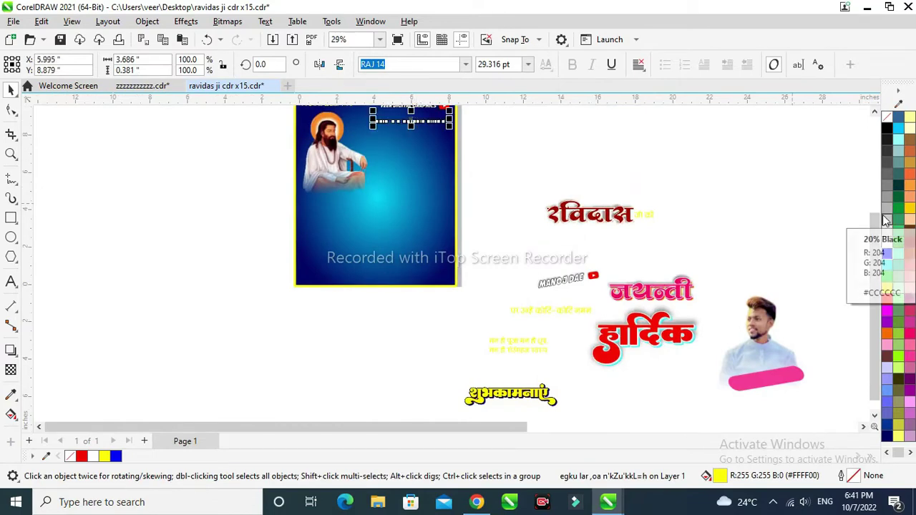
{"action": "left_click", "coordinate": [677, 153]}
Move the "रविदास जी की" title group onto the poster beside the saint, under the "महान संत एवं दर्शनशास्त्री" line.
{"action": "scroll", "coordinate": [495, 134], "scroll_direction": "down", "scroll_amount": 2}
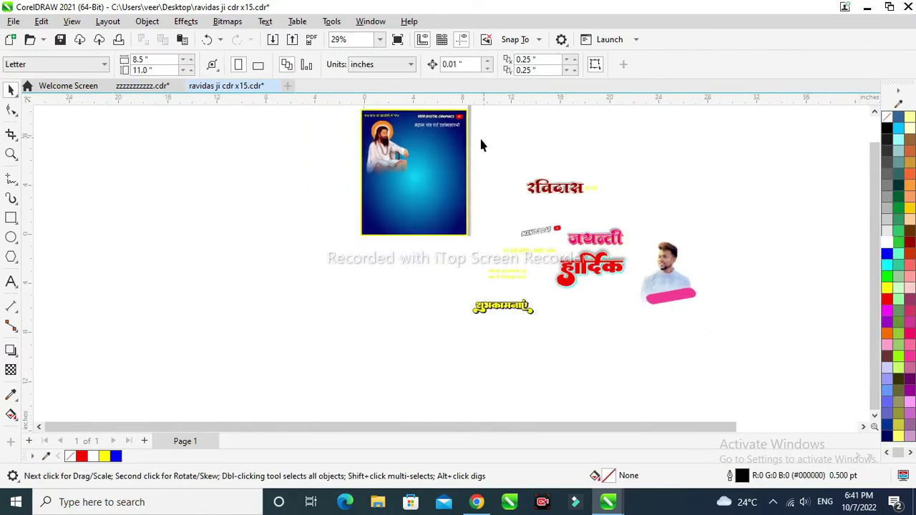
{"action": "scroll", "coordinate": [549, 147], "scroll_direction": "up", "scroll_amount": 1}
{"action": "left_click_drag", "start_coordinate": [503, 177], "coordinate": [622, 222]}
{"action": "left_click_drag", "start_coordinate": [580, 201], "coordinate": [406, 137]}
{"action": "left_click", "coordinate": [11, 152]}
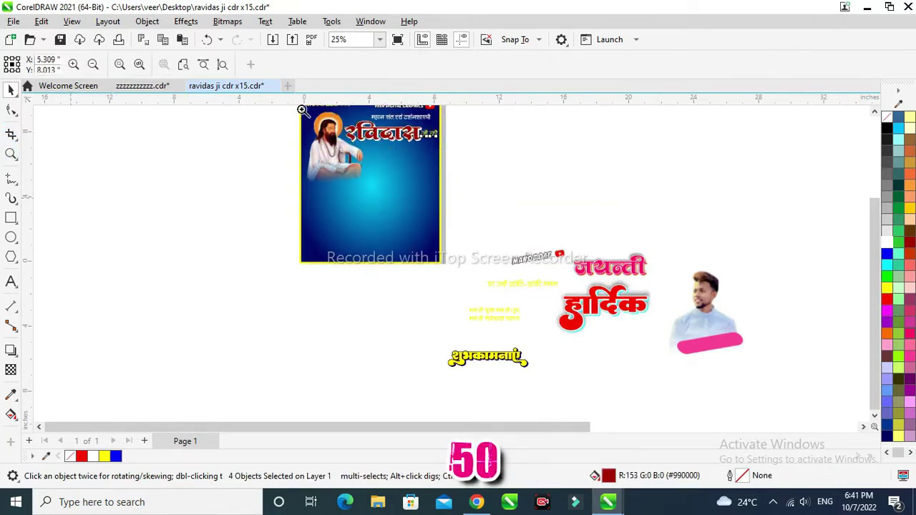
{"action": "left_click_drag", "start_coordinate": [303, 108], "coordinate": [483, 175]}
{"action": "left_click", "coordinate": [10, 90]}
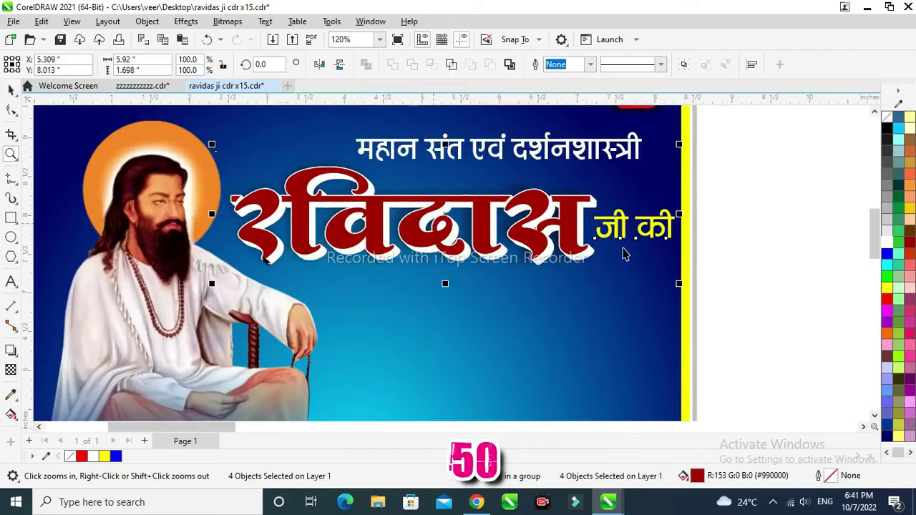
Shift the line "महान संत एवं दर्शनशास्त्री" slightly down and right, closer to the "रविदास" title.
{"action": "left_click", "coordinate": [660, 273]}
{"action": "scroll", "coordinate": [509, 182], "scroll_direction": "down", "scroll_amount": 2}
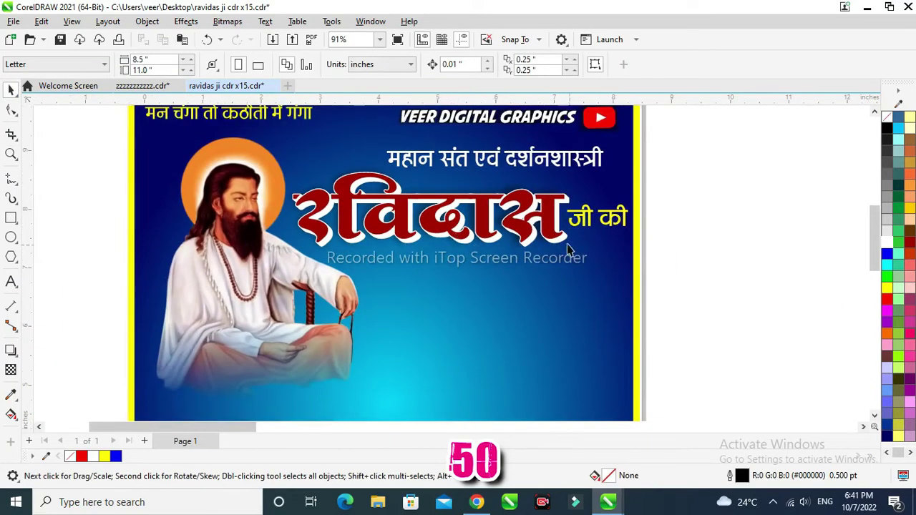
{"action": "scroll", "coordinate": [304, 187], "scroll_direction": "down", "scroll_amount": 3}
{"action": "scroll", "coordinate": [301, 185], "scroll_direction": "down", "scroll_amount": 2}
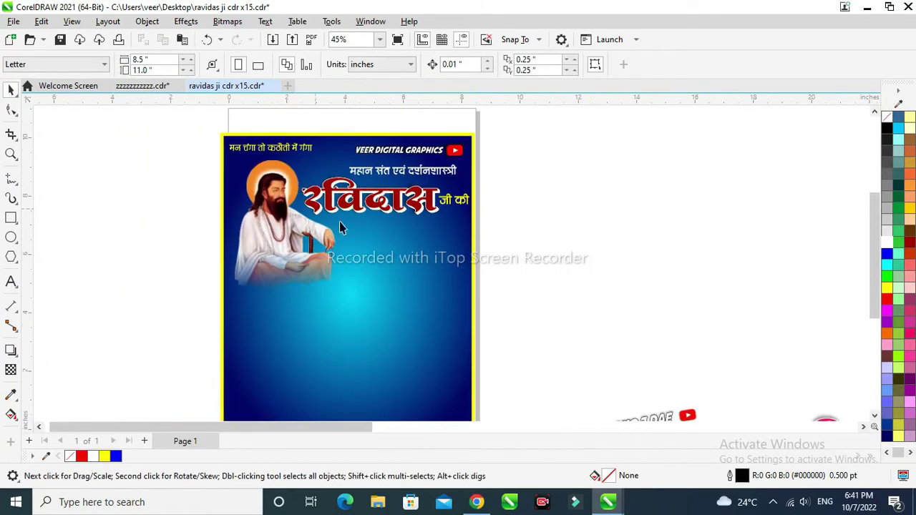
{"action": "left_click", "coordinate": [419, 172]}
{"action": "left_click", "coordinate": [433, 170]}
{"action": "left_click_drag", "start_coordinate": [433, 170], "coordinate": [438, 176]}
{"action": "left_click", "coordinate": [517, 227]}
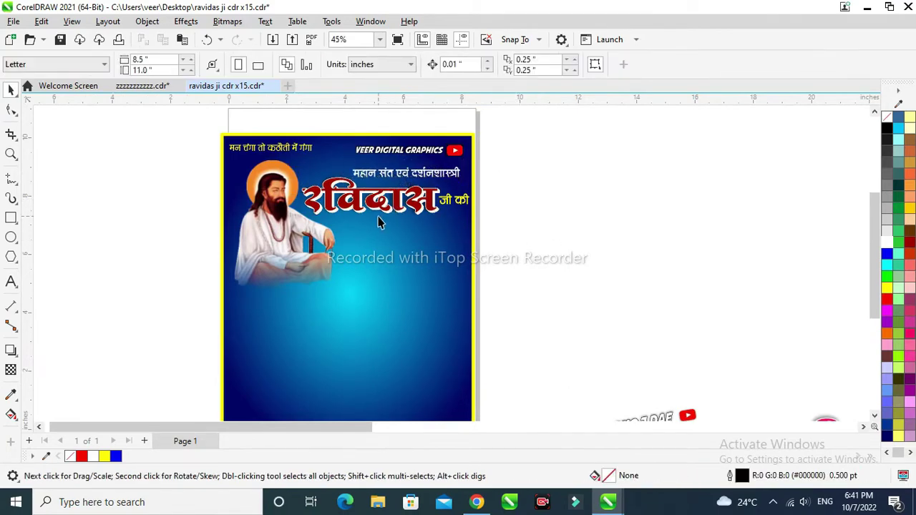
Examine the "रविदास" title on the new poster and compare it with the finished sample poster.
{"action": "scroll", "coordinate": [380, 223], "scroll_direction": "up", "scroll_amount": 2}
{"action": "scroll", "coordinate": [377, 221], "scroll_direction": "down", "scroll_amount": 3}
{"action": "scroll", "coordinate": [344, 212], "scroll_direction": "up", "scroll_amount": 5}
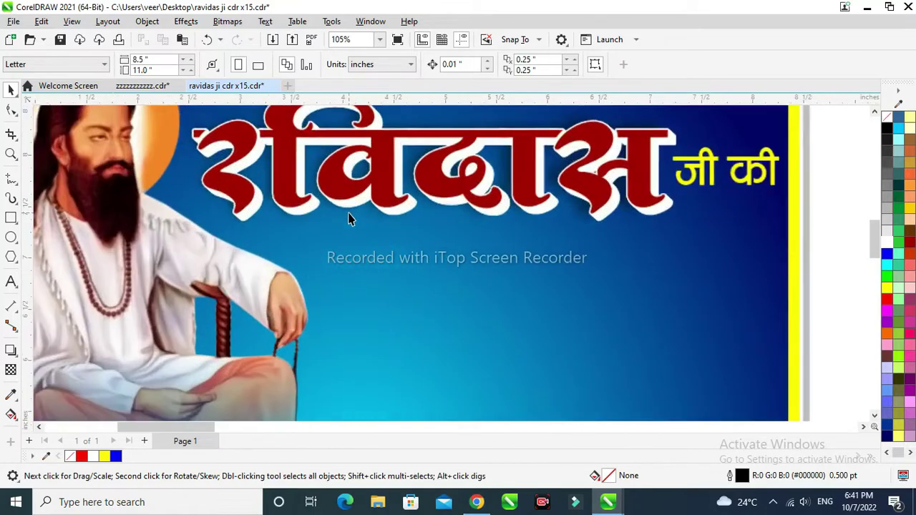
{"action": "scroll", "coordinate": [350, 219], "scroll_direction": "up", "scroll_amount": 2}
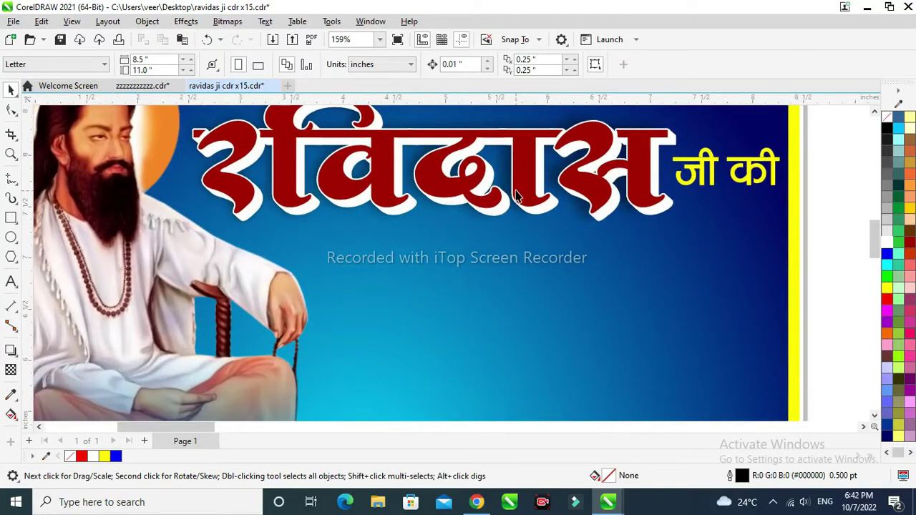
{"action": "scroll", "coordinate": [518, 197], "scroll_direction": "down", "scroll_amount": 10}
{"action": "key", "text": "z"}
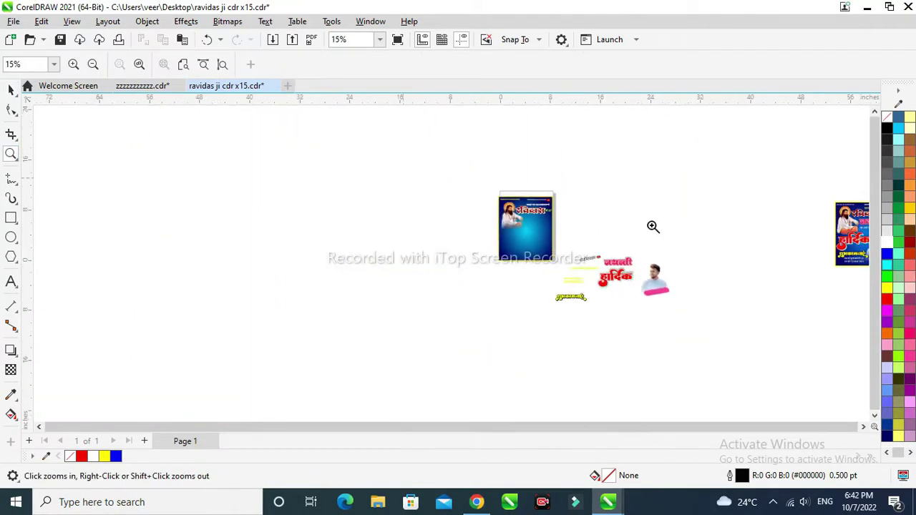
{"action": "left_click_drag", "start_coordinate": [809, 202], "coordinate": [804, 258]}
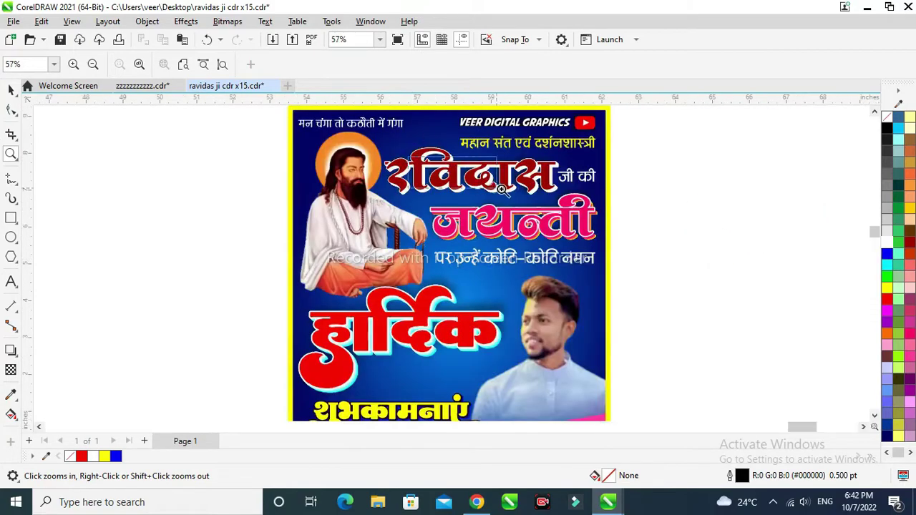
{"action": "left_click_drag", "start_coordinate": [408, 156], "coordinate": [499, 187]}
{"action": "scroll", "coordinate": [691, 249], "scroll_direction": "down", "scroll_amount": 8}
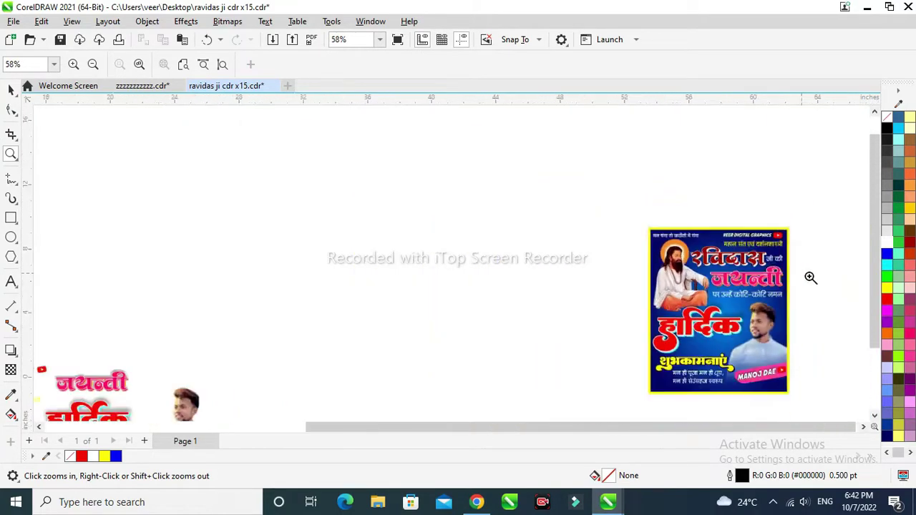
Move the pink "जयन्ती" title onto the poster under "रविदास" and bring it to the front.
{"action": "scroll", "coordinate": [809, 277], "scroll_direction": "down", "scroll_amount": 2}
{"action": "left_click_drag", "start_coordinate": [204, 242], "coordinate": [303, 298]}
{"action": "scroll", "coordinate": [293, 229], "scroll_direction": "down", "scroll_amount": 5}
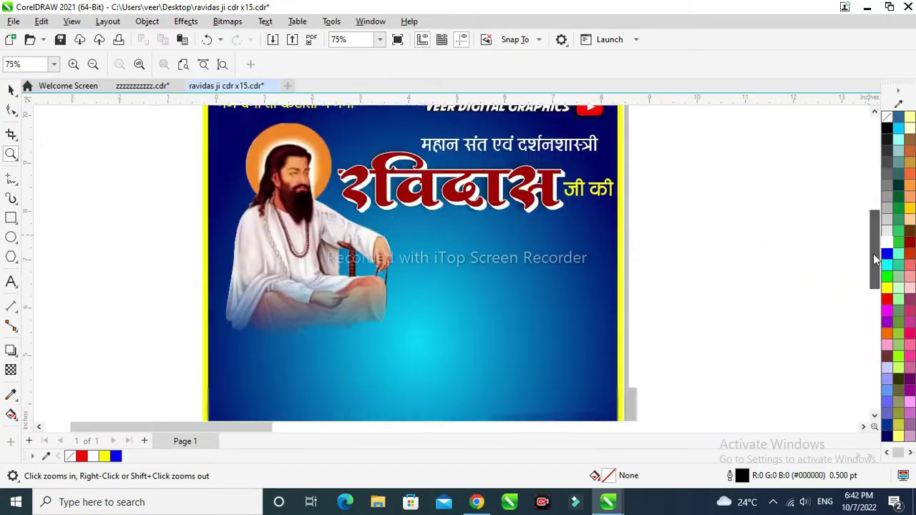
{"action": "scroll", "coordinate": [293, 229], "scroll_direction": "down", "scroll_amount": 3}
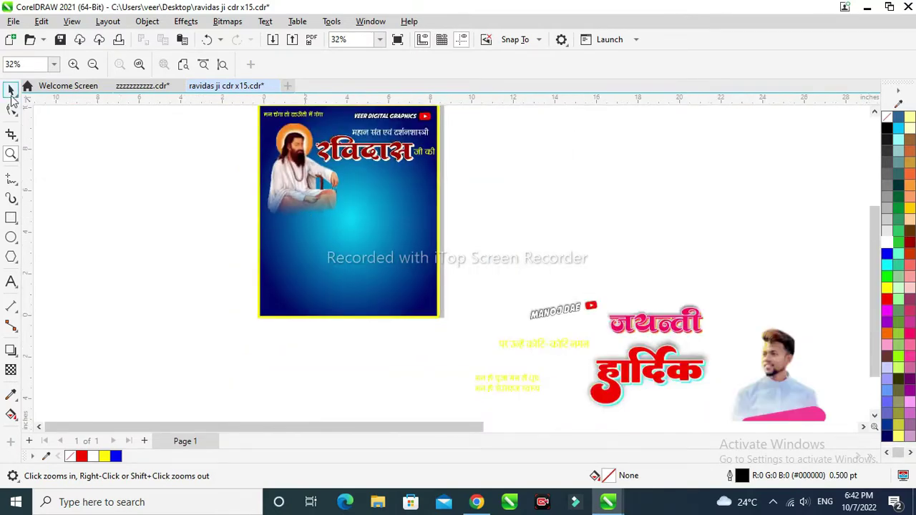
{"action": "left_click", "coordinate": [11, 89]}
{"action": "left_click_drag", "start_coordinate": [655, 322], "coordinate": [381, 173]}
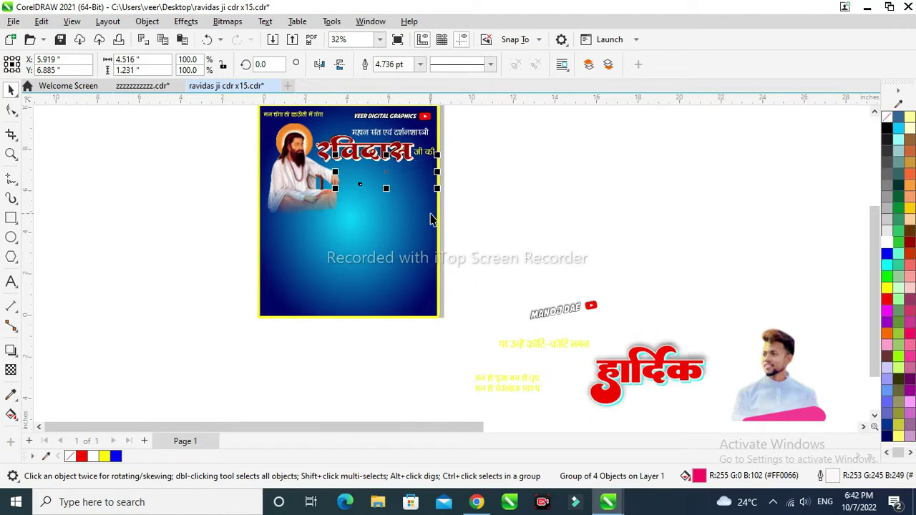
{"action": "key", "text": "shift+Page_Up"}
{"action": "left_click", "coordinate": [605, 274]}
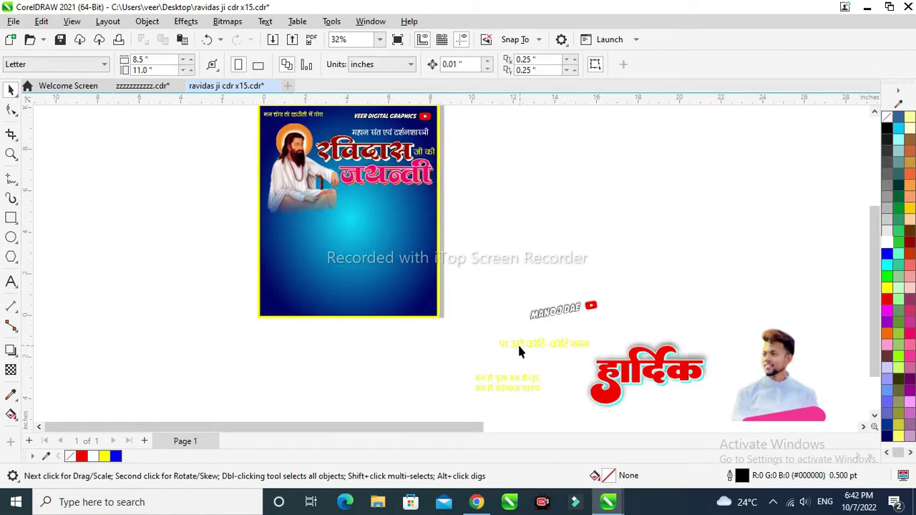
Place the line "पर उन्हें कोटि–कोटि नमन" beneath "जयन्ती" and colour it white.
{"action": "left_click", "coordinate": [543, 347]}
{"action": "left_click_drag", "start_coordinate": [536, 346], "coordinate": [386, 195]}
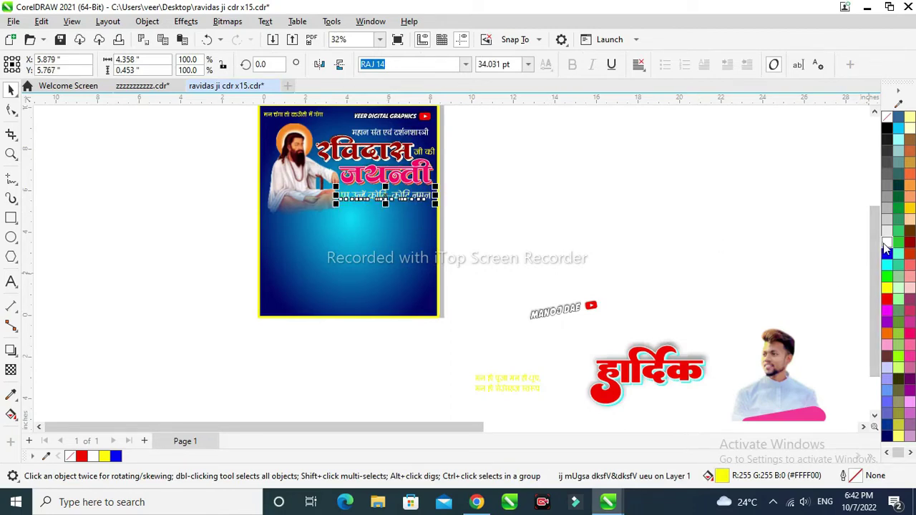
{"action": "left_click", "coordinate": [630, 247]}
Move the red "हार्दिक" title onto the poster below the saint and bring it to the front.
{"action": "left_click_drag", "start_coordinate": [644, 383], "coordinate": [359, 264]}
{"action": "key", "text": "shift+Page_Up"}
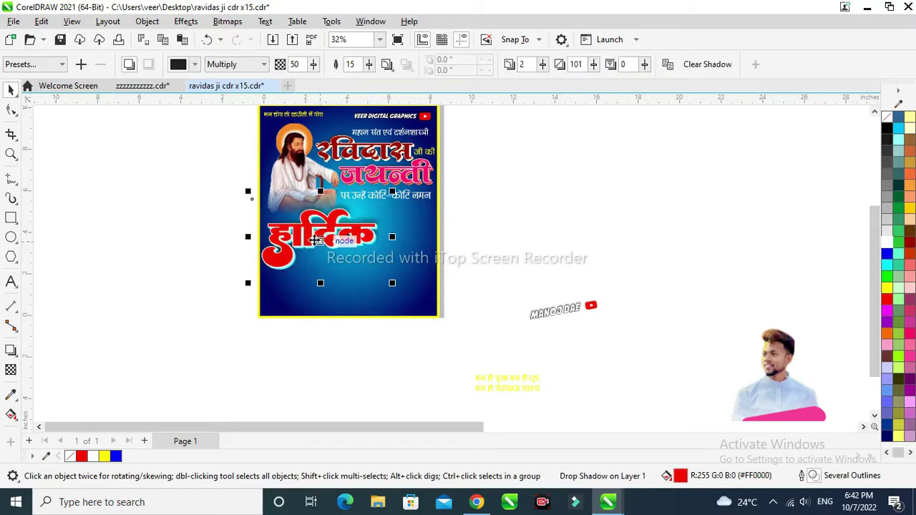
{"action": "scroll", "coordinate": [316, 240], "scroll_direction": "up", "scroll_amount": 2}
{"action": "left_click_drag", "start_coordinate": [340, 255], "coordinate": [701, 262]}
{"action": "left_click", "coordinate": [398, 240]}
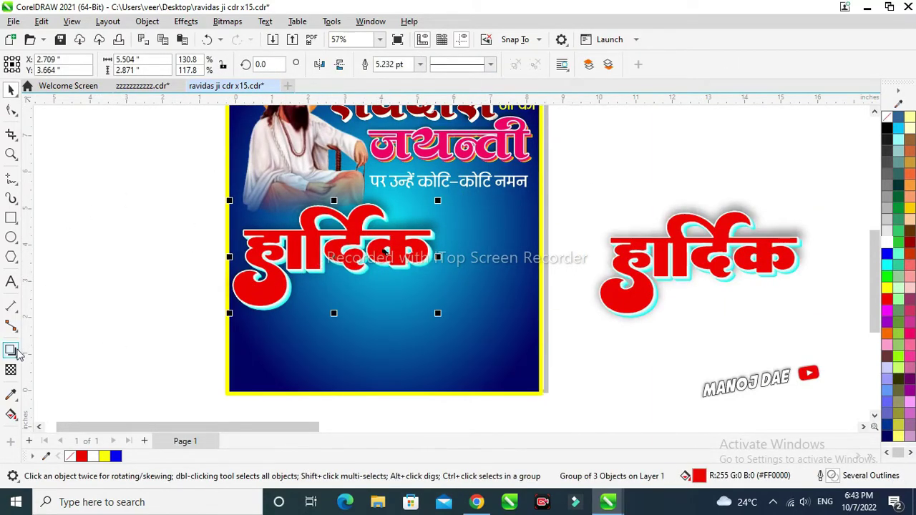
{"action": "scroll", "coordinate": [127, 258], "scroll_direction": "down", "scroll_amount": 3}
{"action": "left_click", "coordinate": [556, 287]}
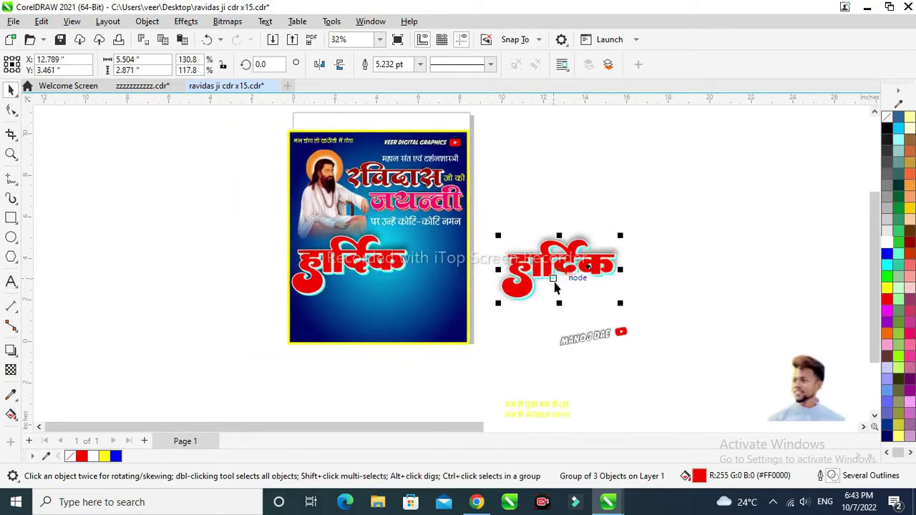
{"action": "key", "text": "Delete"}
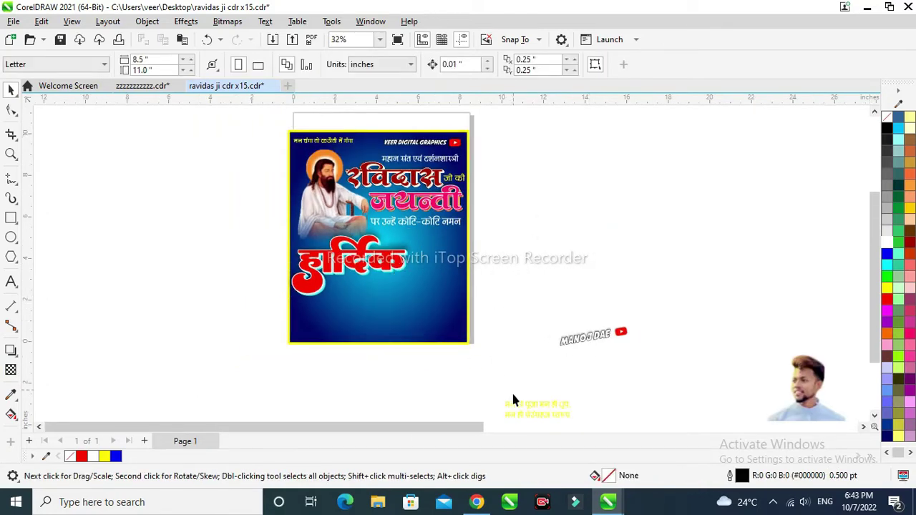
Place the two-line verse "मन ही पूजा मन ही धूप" in the poster's lower-left corner and colour it white.
{"action": "left_click_drag", "start_coordinate": [527, 420], "coordinate": [330, 324]}
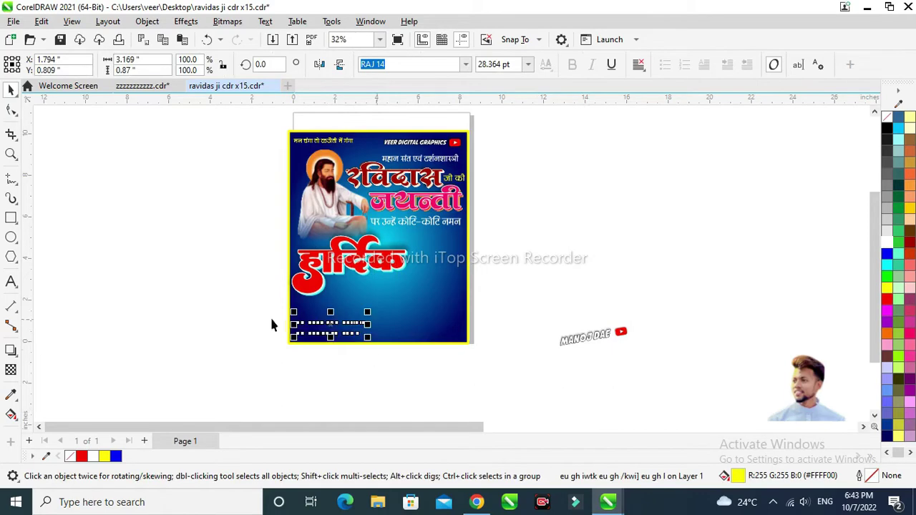
{"action": "left_click", "coordinate": [11, 154]}
{"action": "left_click_drag", "start_coordinate": [259, 295], "coordinate": [399, 368]}
{"action": "key", "text": "space"}
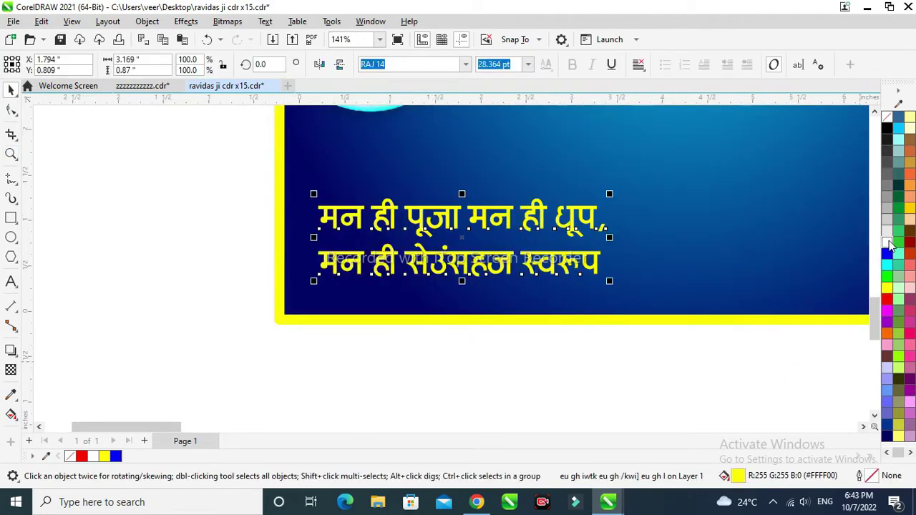
{"action": "left_click", "coordinate": [888, 243]}
{"action": "scroll", "coordinate": [257, 214], "scroll_direction": "down", "scroll_amount": 1}
{"action": "scroll", "coordinate": [458, 266], "scroll_direction": "down", "scroll_amount": 2}
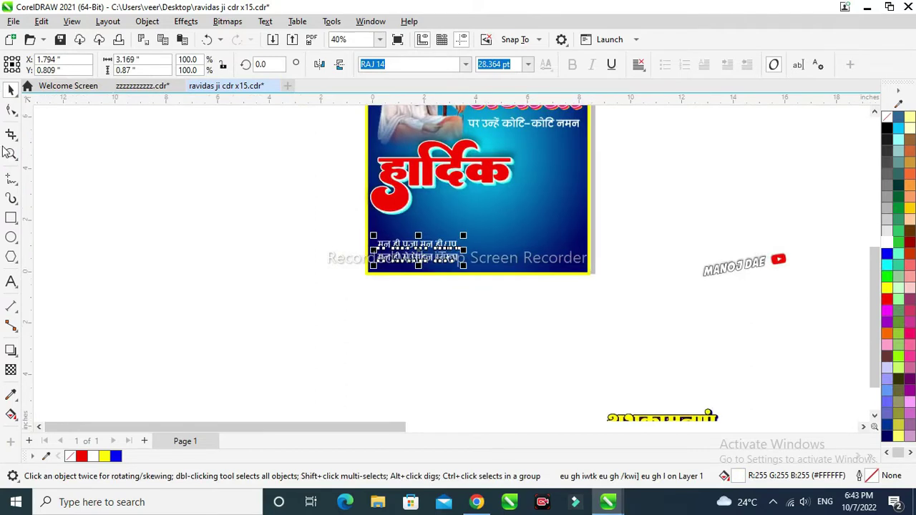
Move the yellow "शुभकामनाएं" title onto the poster beneath "हार्दिक" and shift the verse to the right along the poster's lower edge.
{"action": "scroll", "coordinate": [601, 340], "scroll_direction": "down", "scroll_amount": 1}
{"action": "left_click", "coordinate": [487, 358]}
{"action": "left_click_drag", "start_coordinate": [480, 349], "coordinate": [360, 267]}
{"action": "left_click", "coordinate": [392, 362]}
{"action": "left_click_drag", "start_coordinate": [401, 241], "coordinate": [365, 245]}
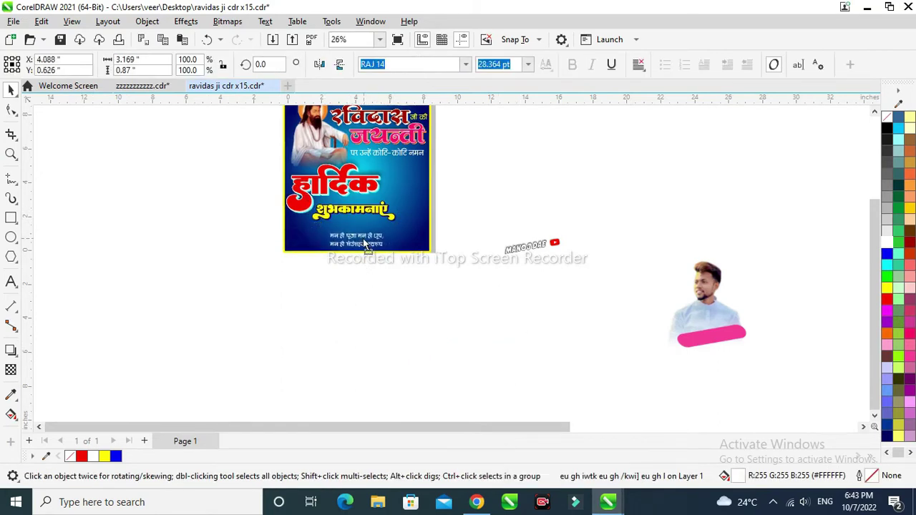
Scale "हार्दिक" down to about 4.475 inches wide and tuck "शुभकामनाएं" directly beneath it.
{"action": "left_click_drag", "start_coordinate": [353, 214], "coordinate": [377, 204]}
{"action": "scroll", "coordinate": [334, 214], "scroll_direction": "up", "scroll_amount": 1}
{"action": "left_click", "coordinate": [320, 178]}
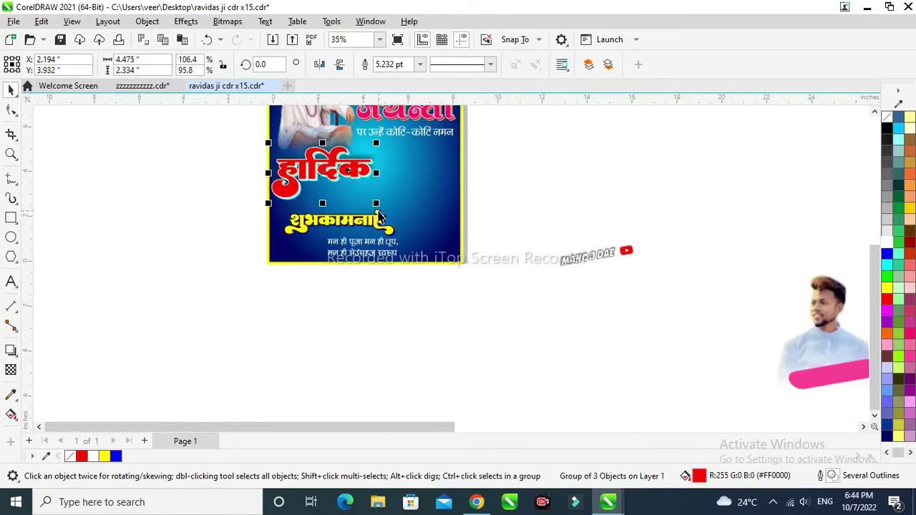
{"action": "left_click_drag", "start_coordinate": [333, 225], "coordinate": [349, 205]}
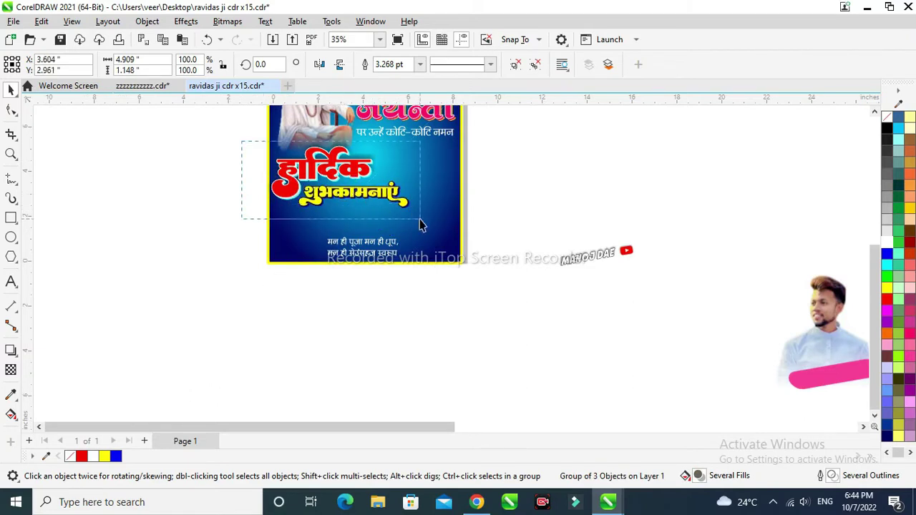
Stretch "हार्दिक" and "शुभकामनाएं" together vertically to a combined height of about 3.8 inches.
{"action": "left_click_drag", "start_coordinate": [421, 219], "coordinate": [421, 219]}
{"action": "left_click", "coordinate": [358, 169]}
{"action": "left_click", "coordinate": [234, 138]}
{"action": "left_click_drag", "start_coordinate": [233, 138], "coordinate": [442, 224]}
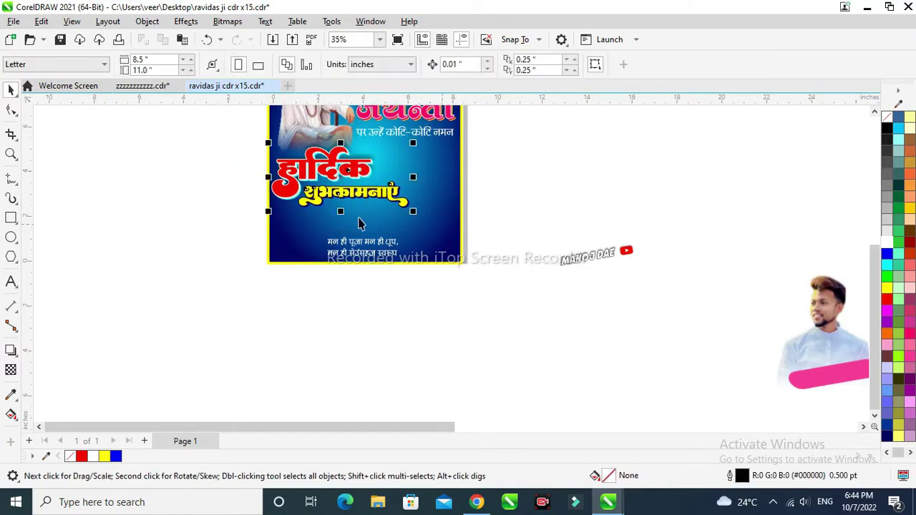
{"action": "left_click_drag", "start_coordinate": [341, 211], "coordinate": [342, 238]}
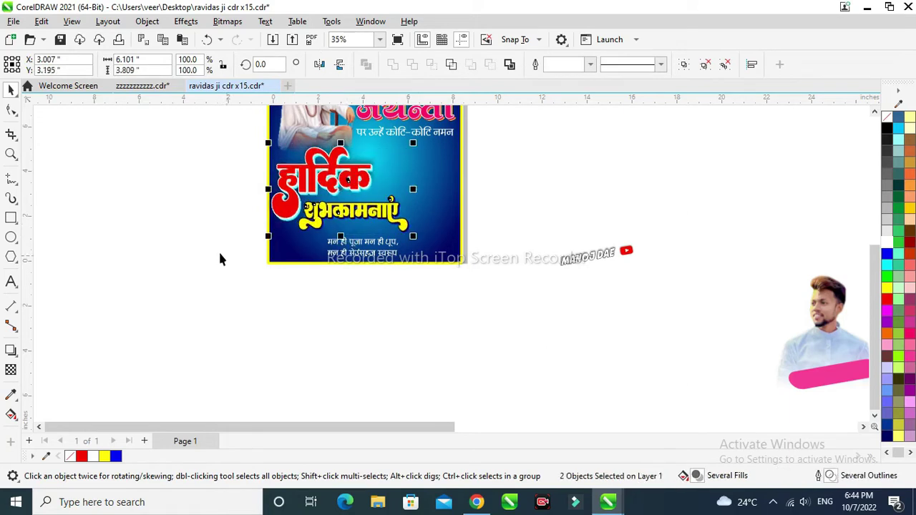
Place the man's portrait with its pink banner in the poster's lower-right corner and bring it to the front.
{"action": "left_click", "coordinate": [665, 294]}
{"action": "left_click_drag", "start_coordinate": [812, 326], "coordinate": [444, 225]}
{"action": "left_click", "coordinate": [449, 215]}
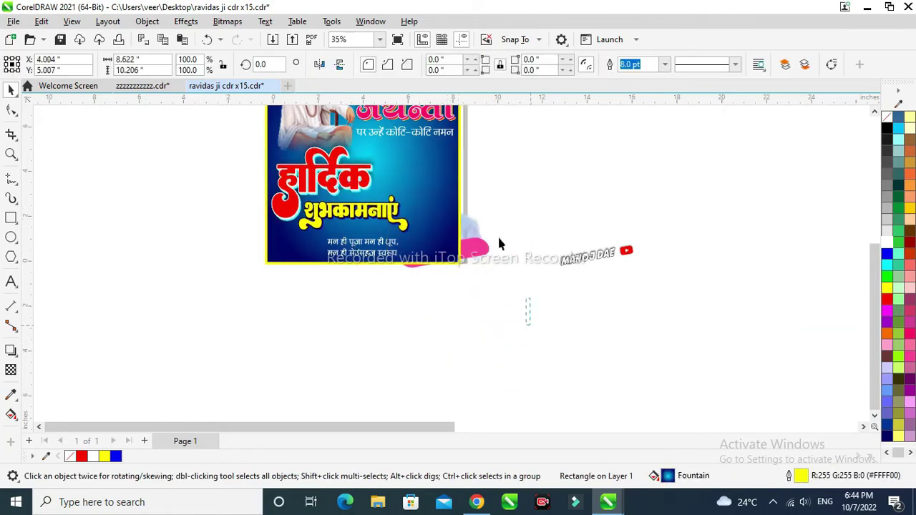
{"action": "left_click_drag", "start_coordinate": [499, 238], "coordinate": [368, 140]}
{"action": "key", "text": "shift+Page_Up"}
{"action": "mouse_move", "coordinate": [439, 234]}
{"action": "left_mouse_down"}
{"action": "mouse_move", "coordinate": [425, 223]}
{"action": "mouse_move", "coordinate": [440, 220]}
{"action": "left_mouse_up"}
PowerClip the portrait and pink banner inside the poster's background rectangle.
{"action": "right_click", "coordinate": [442, 221]}
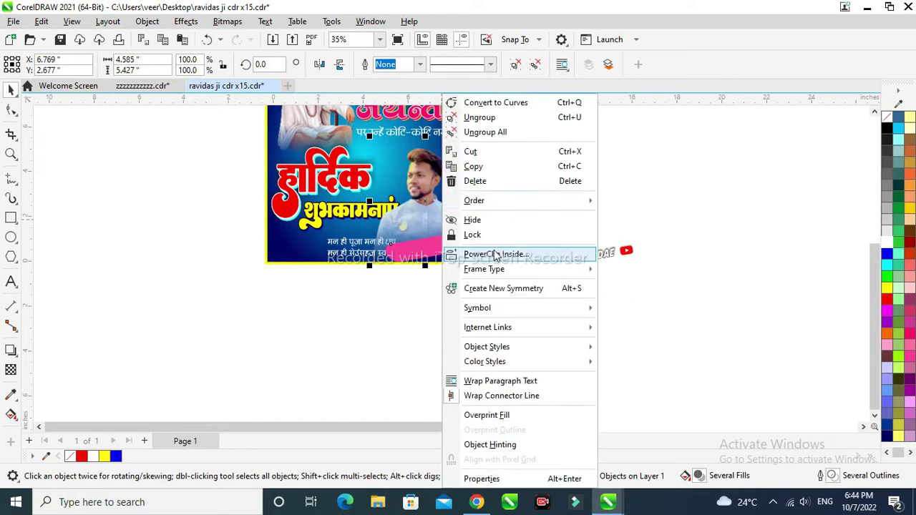
{"action": "left_click", "coordinate": [466, 253]}
{"action": "left_click", "coordinate": [268, 248]}
Move the two-line verse left along the poster's lower edge, clear of the portrait.
{"action": "left_click", "coordinate": [401, 248]}
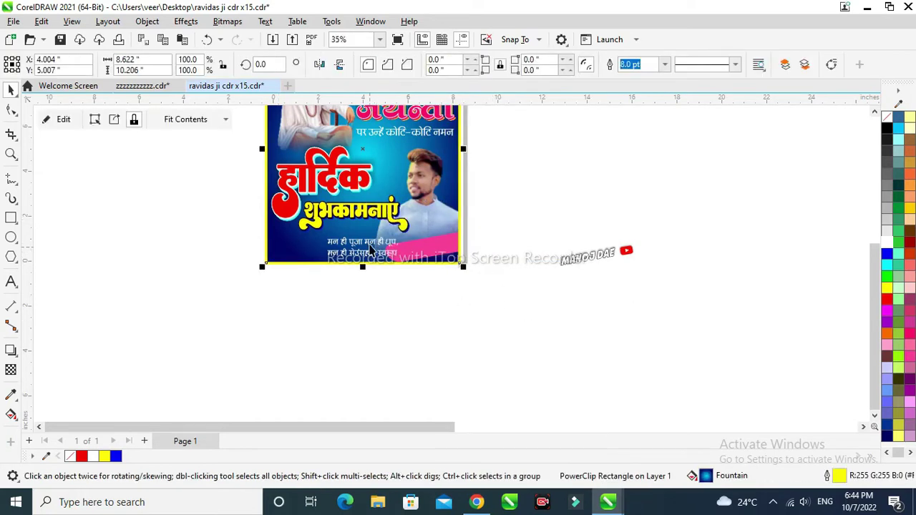
{"action": "left_click", "coordinate": [381, 249], "text": "ctrl"}
{"action": "left_click_drag", "start_coordinate": [362, 247], "coordinate": [323, 249]}
{"action": "left_click", "coordinate": [385, 288]}
Scale "हार्दिक" and "शुभकामनाएं" down together and position them beside the portrait.
{"action": "left_click", "coordinate": [315, 182]}
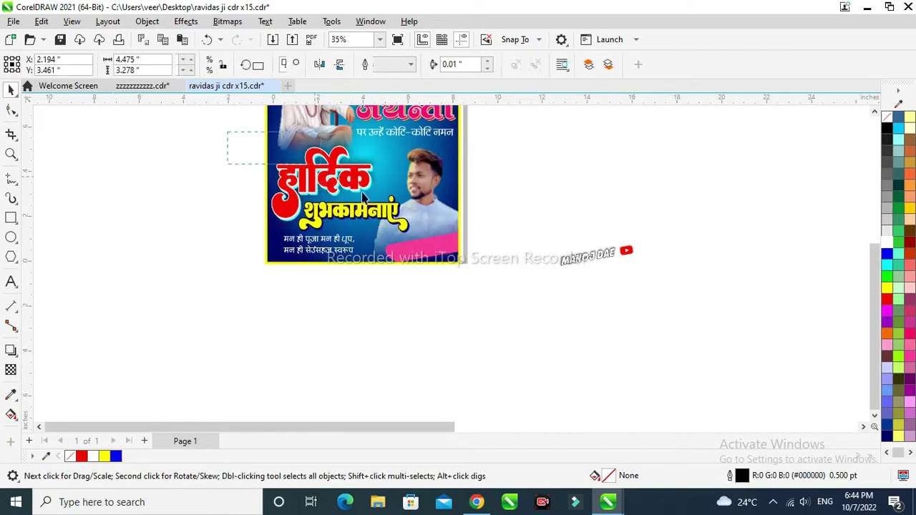
{"action": "left_click", "coordinate": [368, 209], "text": "shift"}
{"action": "left_click_drag", "start_coordinate": [414, 235], "coordinate": [390, 223]}
{"action": "left_click", "coordinate": [381, 306]}
{"action": "left_click", "coordinate": [329, 180]}
{"action": "left_click_drag", "start_coordinate": [338, 182], "coordinate": [335, 189]}
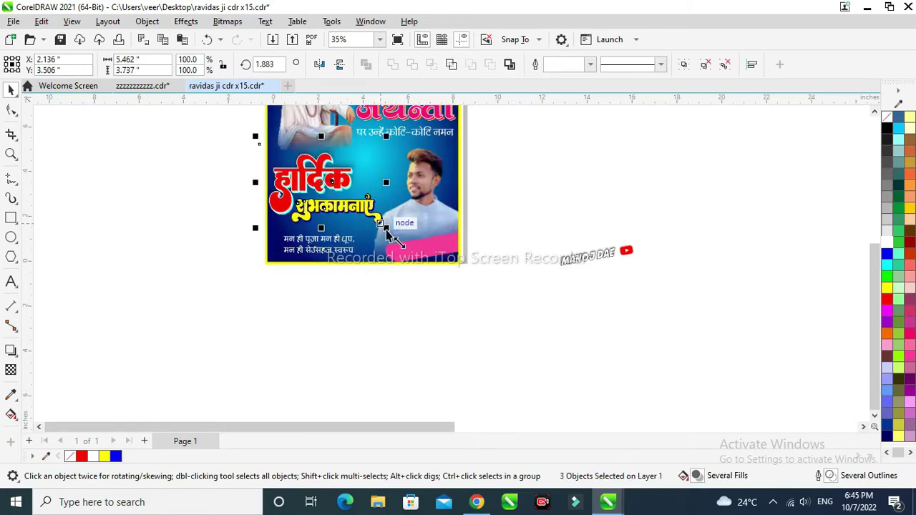
{"action": "left_click_drag", "start_coordinate": [387, 229], "coordinate": [381, 225]}
Move "शुभकामनाएं" down and left to sit just above the verse, and enlarge it slightly.
{"action": "left_click", "coordinate": [329, 213]}
{"action": "left_click", "coordinate": [331, 205]}
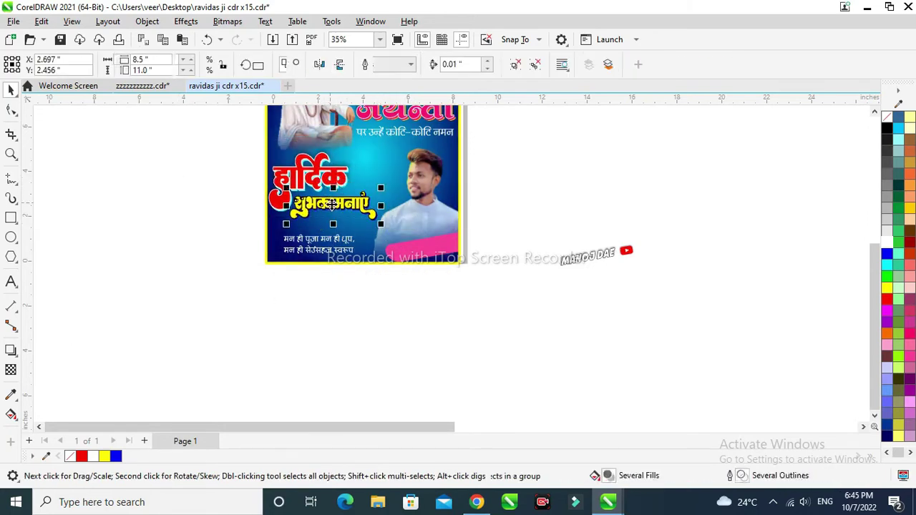
{"action": "left_click_drag", "start_coordinate": [331, 204], "coordinate": [309, 220]}
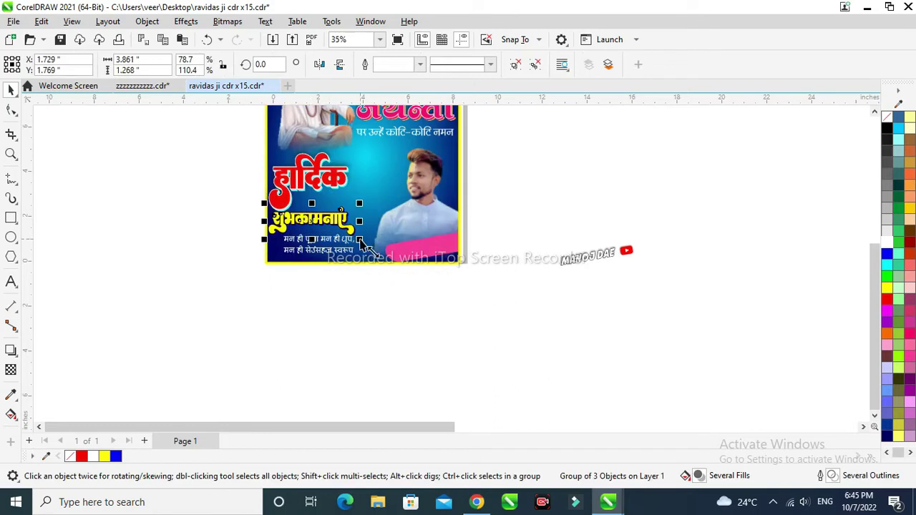
{"action": "left_click_drag", "start_coordinate": [360, 241], "coordinate": [378, 248]}
{"action": "left_click", "coordinate": [348, 301]}
Widen "हार्दिक" towards the portrait, stretch it upward, and pull its left side slightly inward from the poster's border.
{"action": "left_click", "coordinate": [331, 183]}
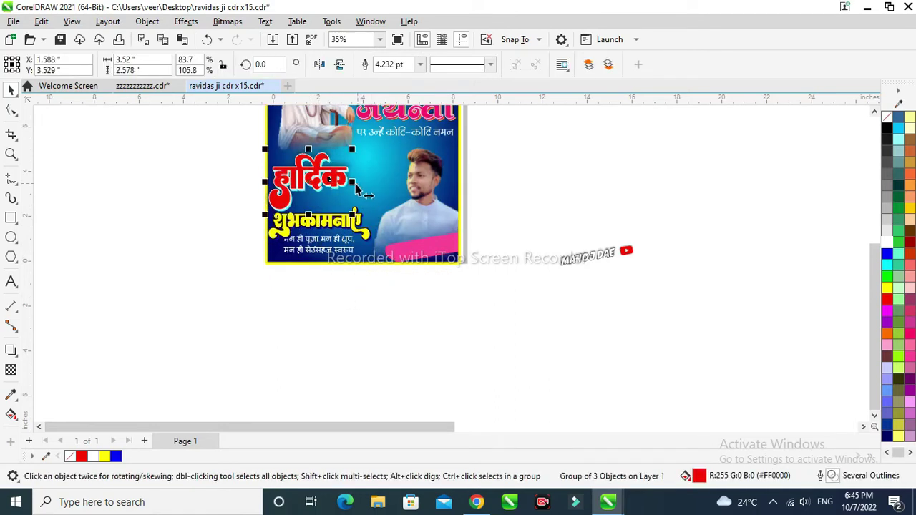
{"action": "left_click_drag", "start_coordinate": [355, 187], "coordinate": [397, 184]}
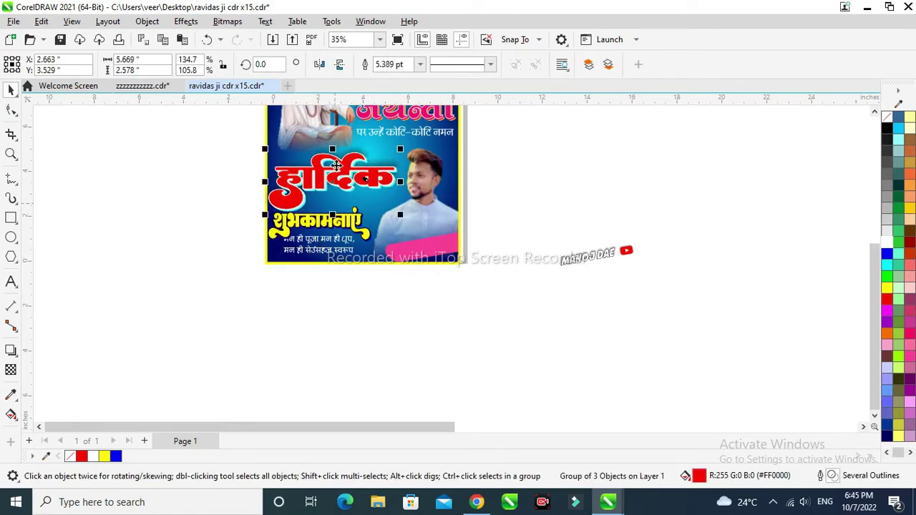
{"action": "left_click_drag", "start_coordinate": [332, 149], "coordinate": [332, 138]}
{"action": "left_click_drag", "start_coordinate": [264, 215], "coordinate": [274, 214]}
{"action": "left_click", "coordinate": [221, 256]}
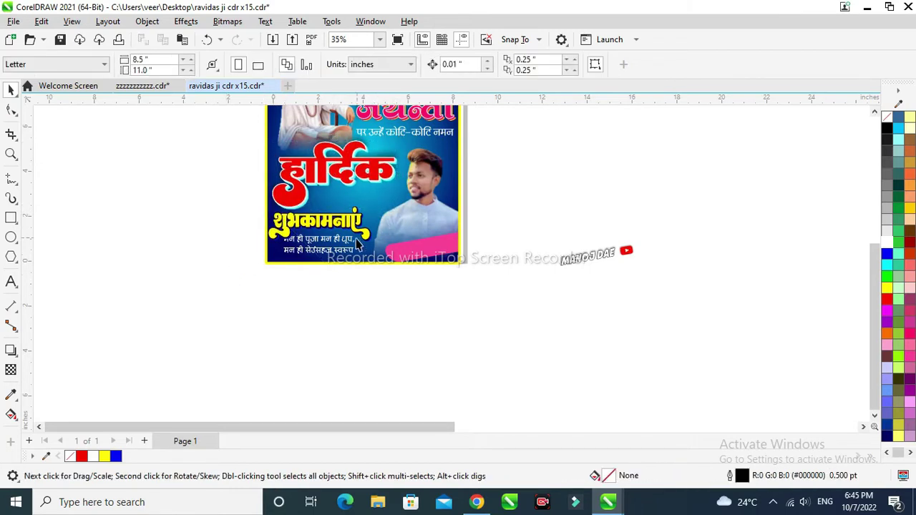
Shift the two-line verse down below "शुभकामनाएं", and place the name with its YouTube logo on the pink strip.
{"action": "left_click_drag", "start_coordinate": [300, 246], "coordinate": [323, 255]}
{"action": "left_click", "coordinate": [661, 282]}
{"action": "left_click_drag", "start_coordinate": [591, 256], "coordinate": [463, 263]}
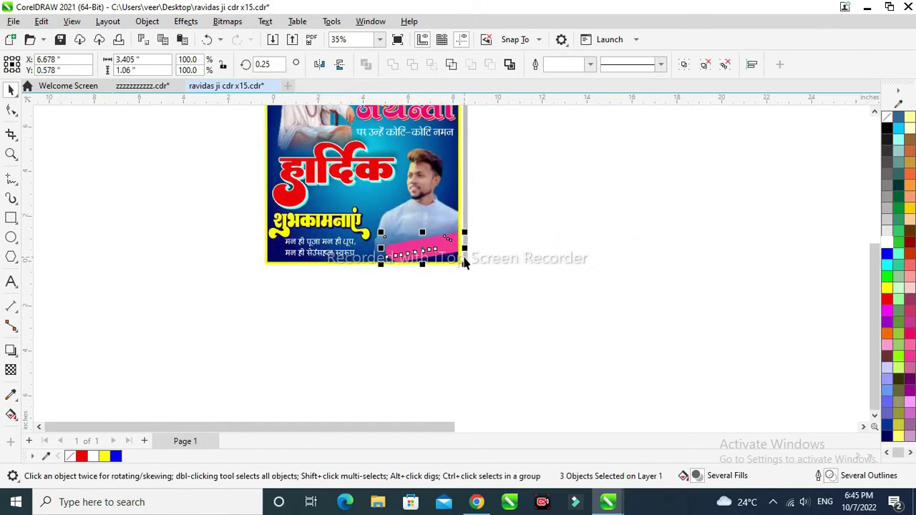
Shrink the name text on the pink strip, shift it slightly left, and move the YouTube logo closer, inside the poster's border.
{"action": "left_click", "coordinate": [505, 220]}
{"action": "left_click", "coordinate": [11, 154]}
{"action": "left_click_drag", "start_coordinate": [369, 217], "coordinate": [503, 296]}
{"action": "left_click", "coordinate": [11, 90]}
{"action": "left_click", "coordinate": [386, 229]}
{"action": "left_click_drag", "start_coordinate": [375, 233], "coordinate": [395, 231]}
{"action": "scroll", "coordinate": [403, 241], "scroll_direction": "down", "scroll_amount": 1}
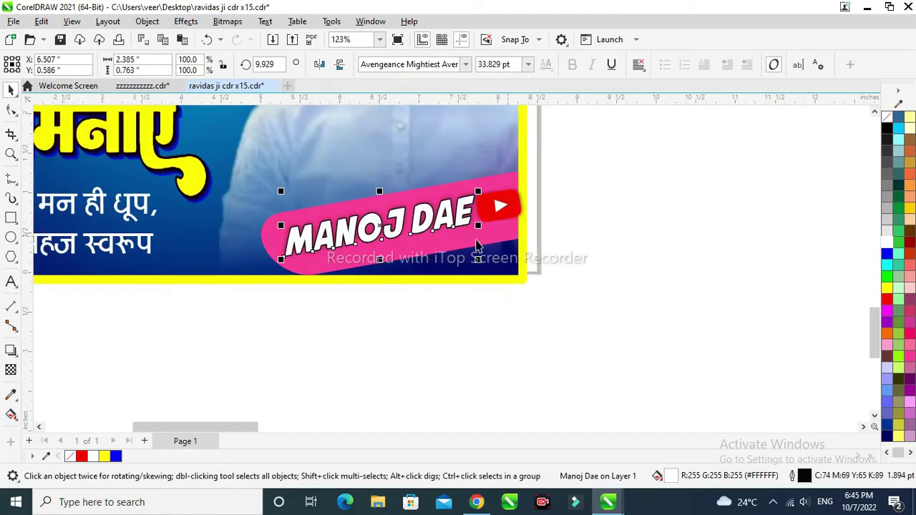
{"action": "left_click_drag", "start_coordinate": [480, 262], "coordinate": [462, 251]}
{"action": "left_click_drag", "start_coordinate": [379, 229], "coordinate": [370, 229]}
{"action": "left_click_drag", "start_coordinate": [510, 204], "coordinate": [488, 208]}
{"action": "left_click", "coordinate": [581, 219]}
{"action": "scroll", "coordinate": [581, 224], "scroll_direction": "down", "scroll_amount": 3}
{"action": "scroll", "coordinate": [322, 256], "scroll_direction": "down", "scroll_amount": 2}
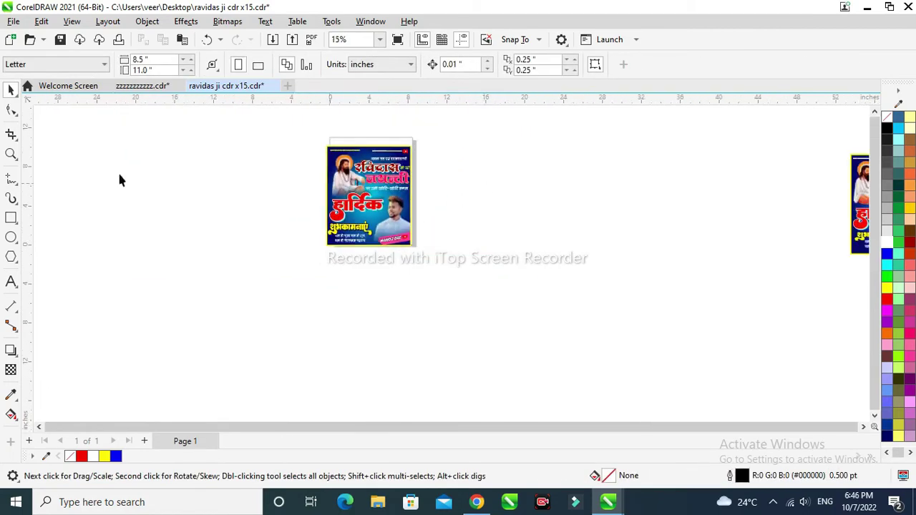
Scale "जी की" beside "रविदास" down to about 0.89 inches wide and fill it with white.
{"action": "left_click", "coordinate": [11, 153]}
{"action": "left_click_drag", "start_coordinate": [454, 255], "coordinate": [454, 256]}
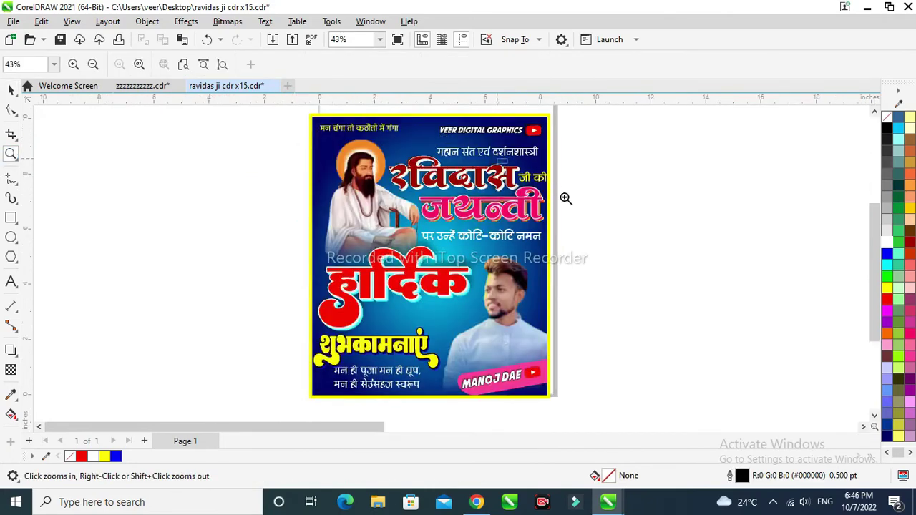
{"action": "left_click_drag", "start_coordinate": [565, 198], "coordinate": [501, 163]}
{"action": "left_click", "coordinate": [11, 88]}
{"action": "left_click", "coordinate": [533, 268]}
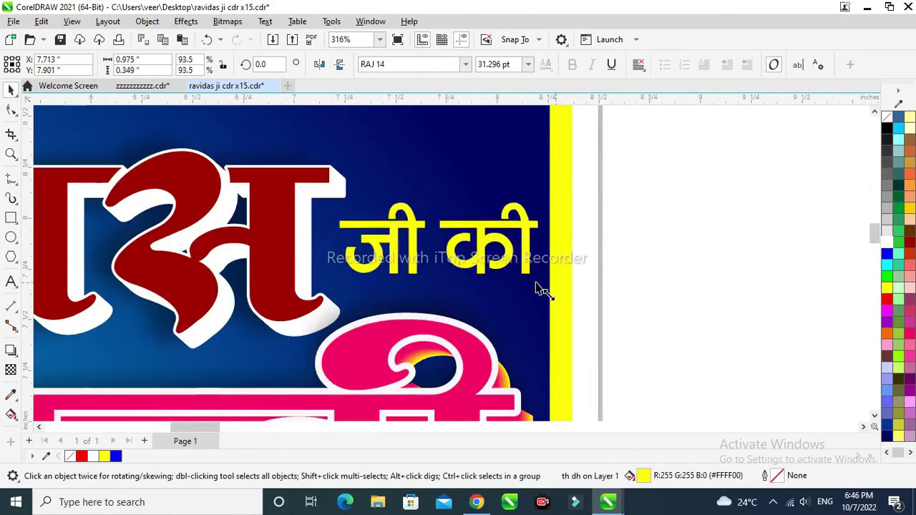
{"action": "left_click_drag", "start_coordinate": [536, 283], "coordinate": [524, 280]}
{"action": "left_click", "coordinate": [890, 244]}
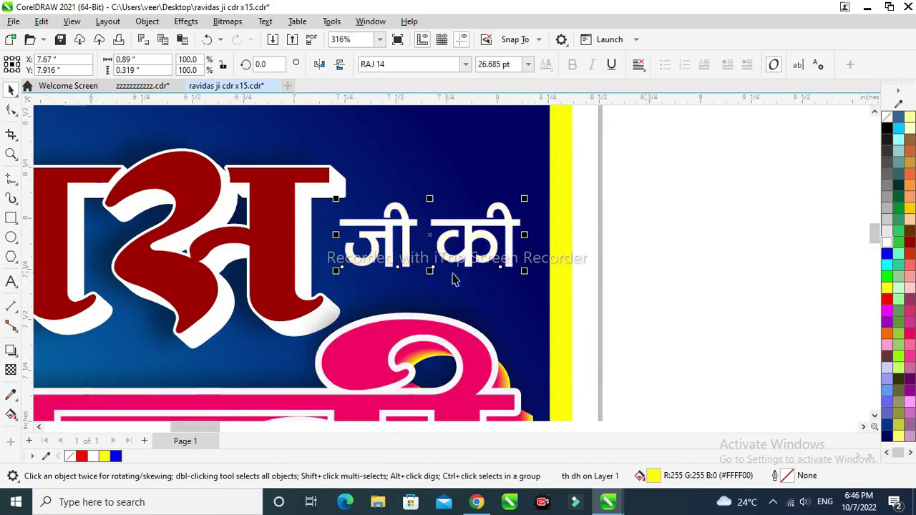
{"action": "scroll", "coordinate": [453, 223], "scroll_direction": "down", "scroll_amount": 7}
{"action": "left_click", "coordinate": [698, 244]}
Examine the poster's overall layout, checking the titles, portrait and name strip against the border.
{"action": "scroll", "coordinate": [692, 244], "scroll_direction": "down", "scroll_amount": 3}
{"action": "scroll", "coordinate": [693, 250], "scroll_direction": "down", "scroll_amount": 3}
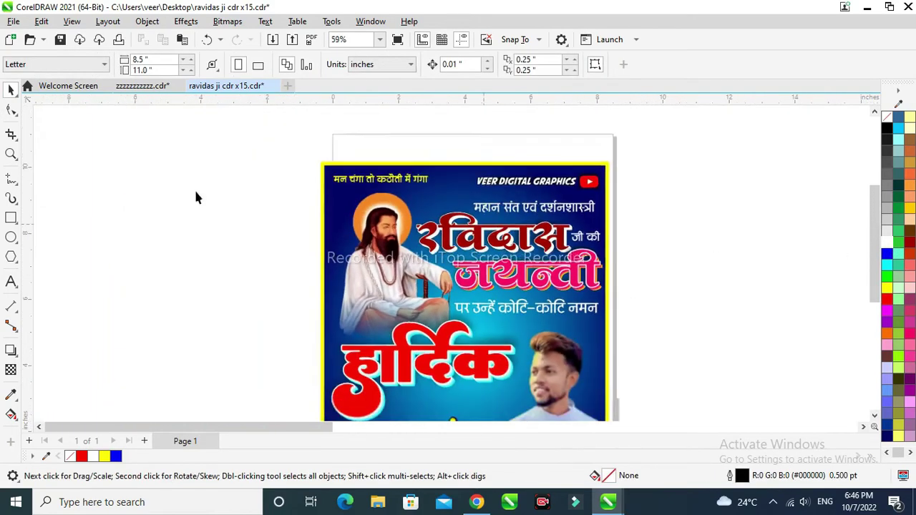
{"action": "left_click", "coordinate": [10, 154]}
{"action": "left_click_drag", "start_coordinate": [595, 342], "coordinate": [632, 381]}
{"action": "left_click_drag", "start_coordinate": [874, 258], "coordinate": [874, 321]}
{"action": "scroll", "coordinate": [184, 246], "scroll_direction": "down", "scroll_amount": 2}
{"action": "scroll", "coordinate": [368, 265], "scroll_direction": "down", "scroll_amount": 3}
{"action": "left_click", "coordinate": [11, 91]}
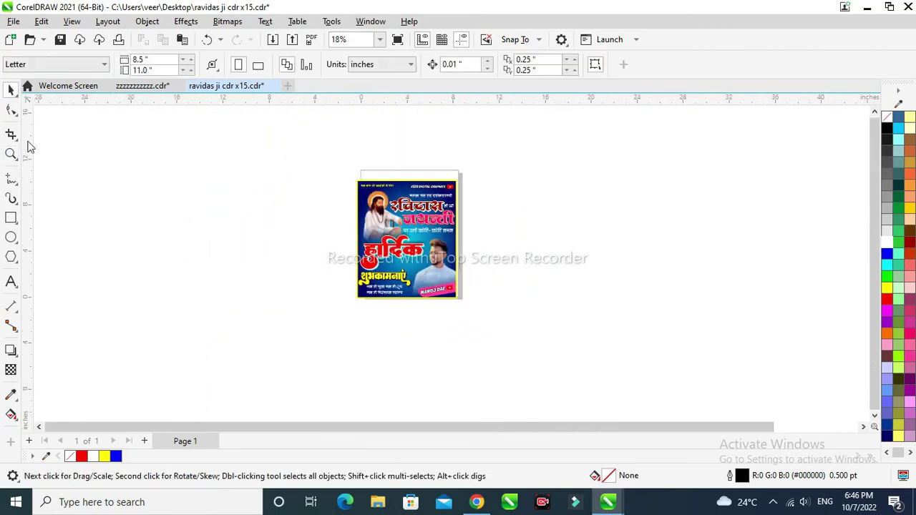
{"action": "scroll", "coordinate": [414, 211], "scroll_direction": "up", "scroll_amount": 3}
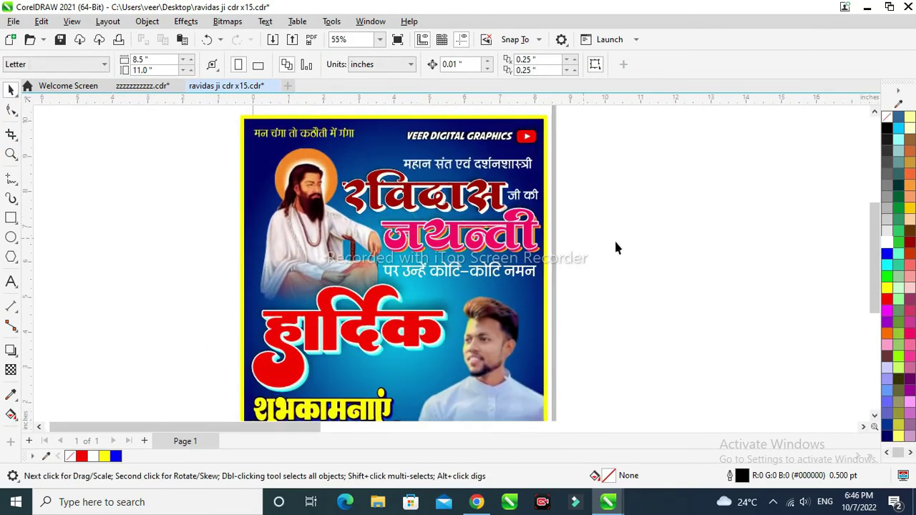